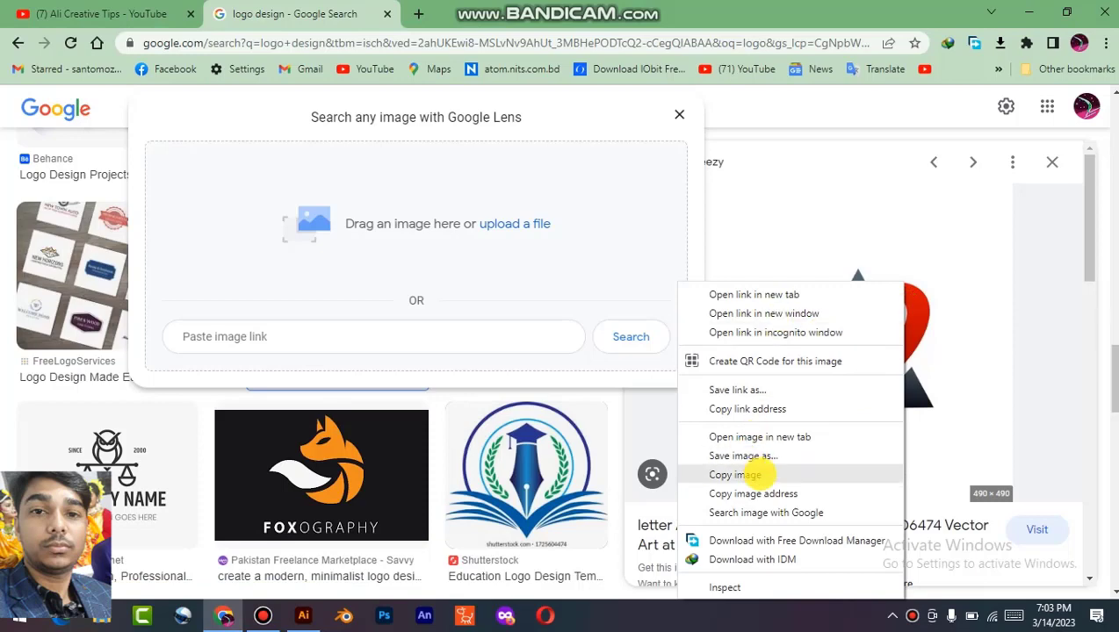
Copy the A-shaped logo image from the search results, paste it into the Illustrator document and lock it
left_click(735, 474)
left_click(303, 616)
right_click(393, 345)
left_click(464, 282)
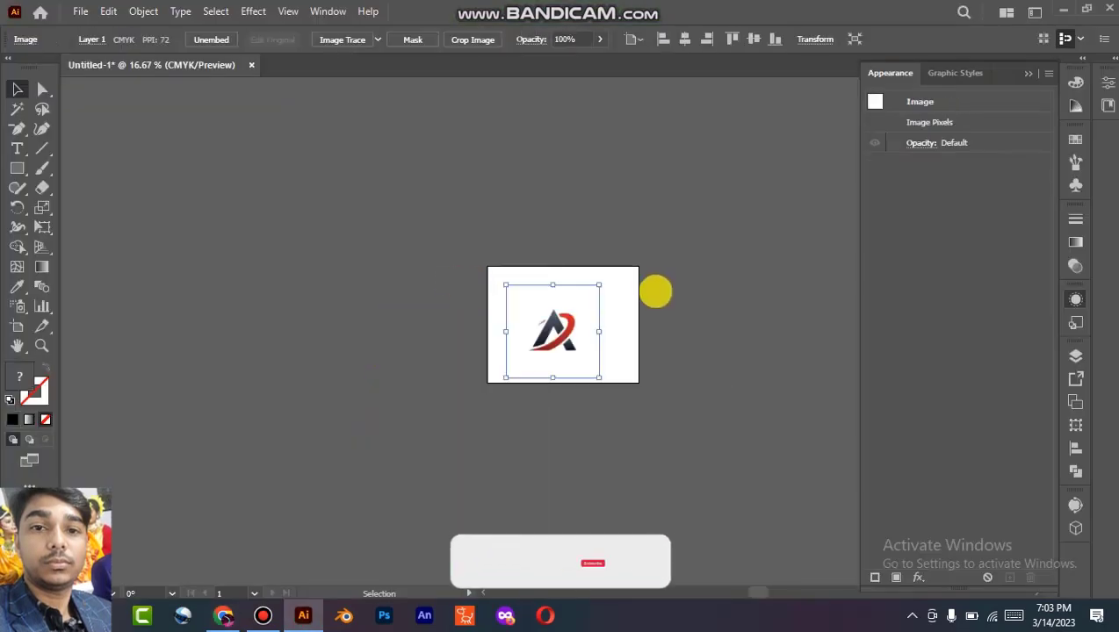
key("ctrl+=")
key("ctrl+=")
key("ctrl+=")
key("ctrl+2")
Draw straight lines along both outer edges of the letter A up to its apex, the left one about 226 pt long at 60°
left_click_drag(580, 390, 500, 360)
key("ctrl+=")
key("ctrl+=")
key("ctrl+=")
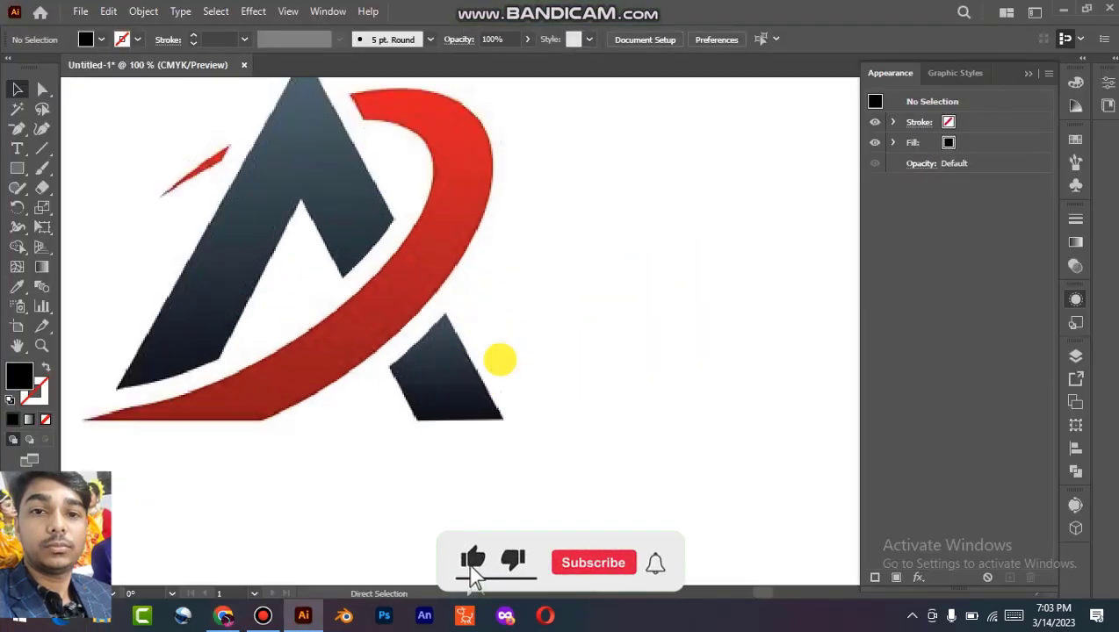
key("ctrl+=")
left_click_drag(460, 262, 625, 353)
key("ctrl+-")
left_click_drag(524, 305, 535, 310)
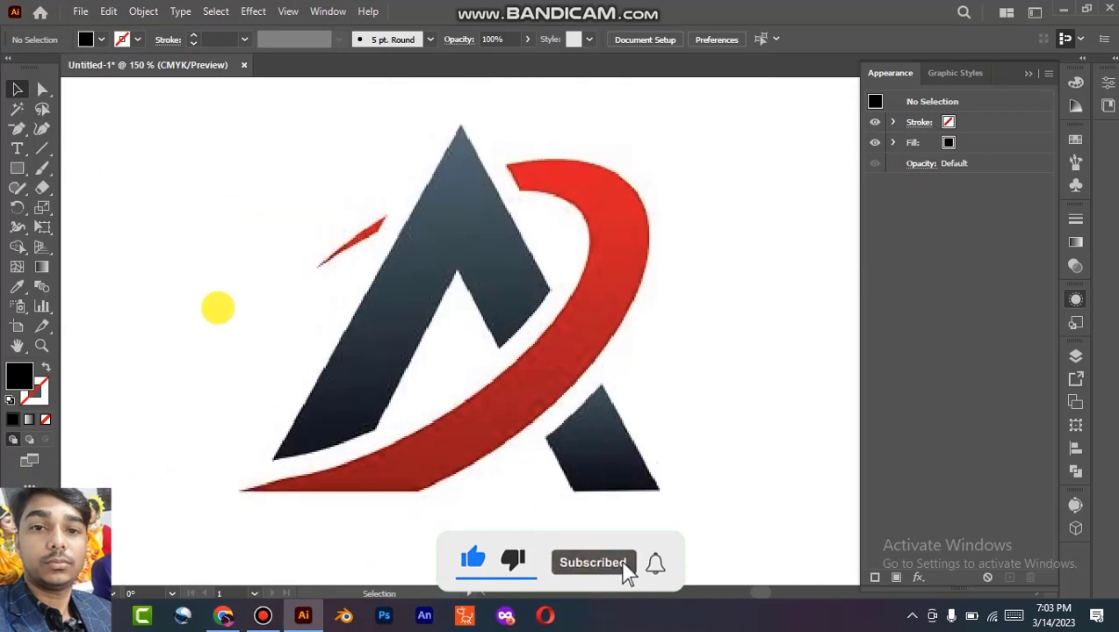
left_click(41, 151)
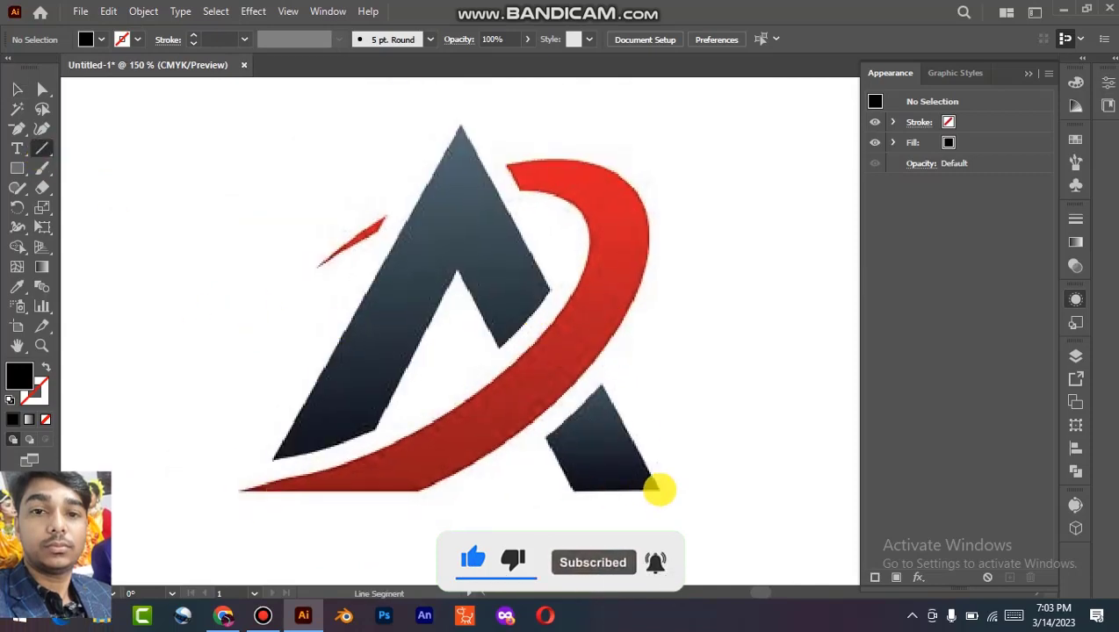
left_click_drag(660, 489, 451, 135)
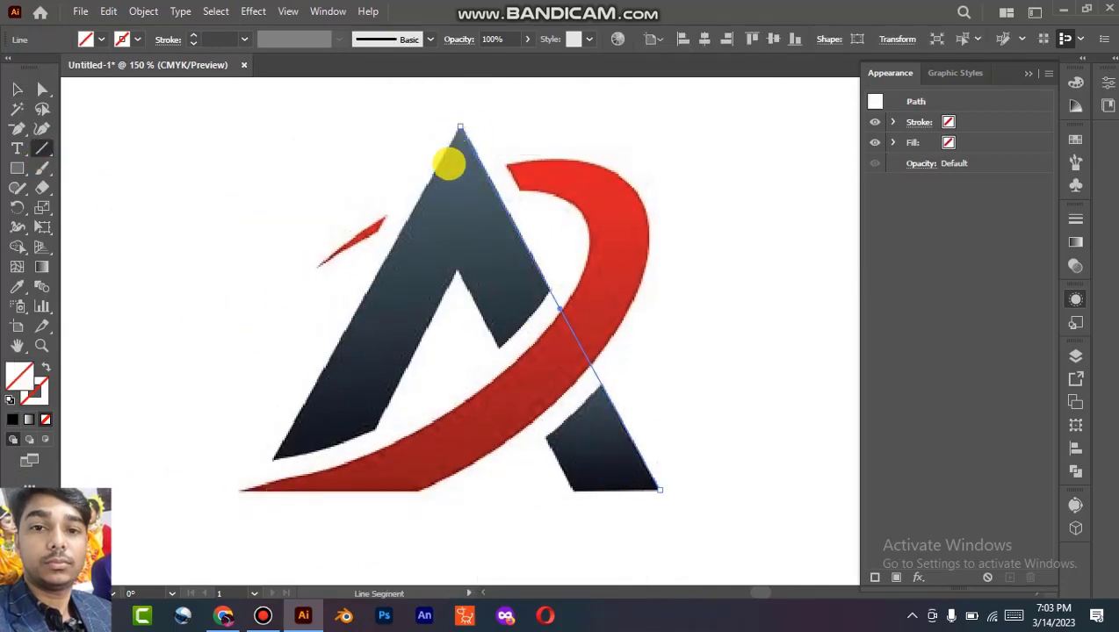
left_click_drag(272, 459, 459, 128)
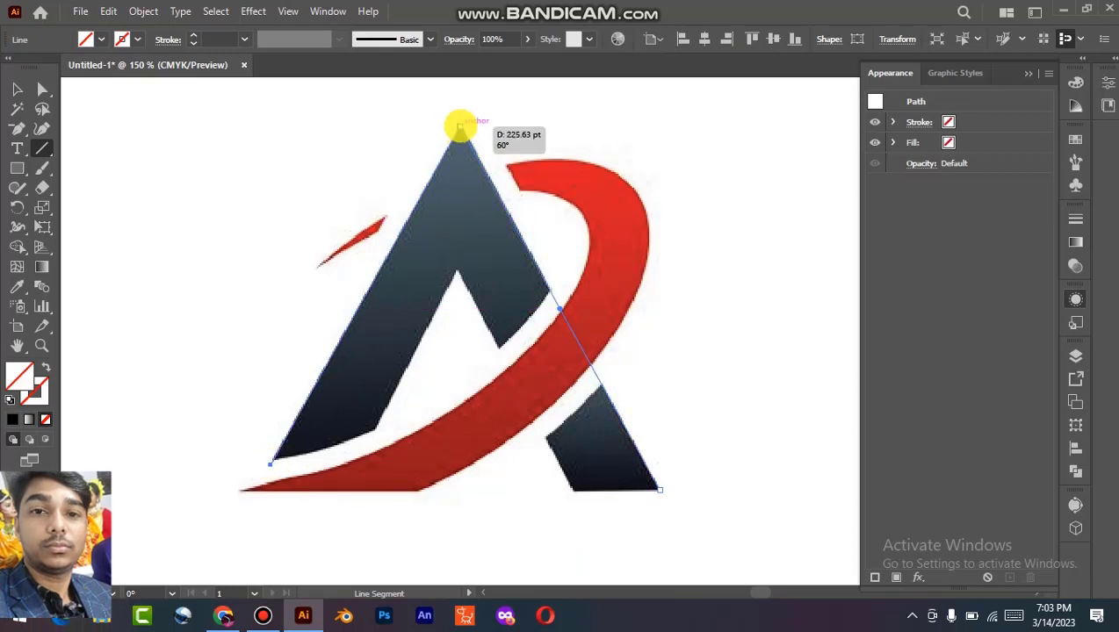
Draw straight lines along the two inner edges of the letter A and across the bottoms of both legs
left_click_drag(463, 267, 354, 475)
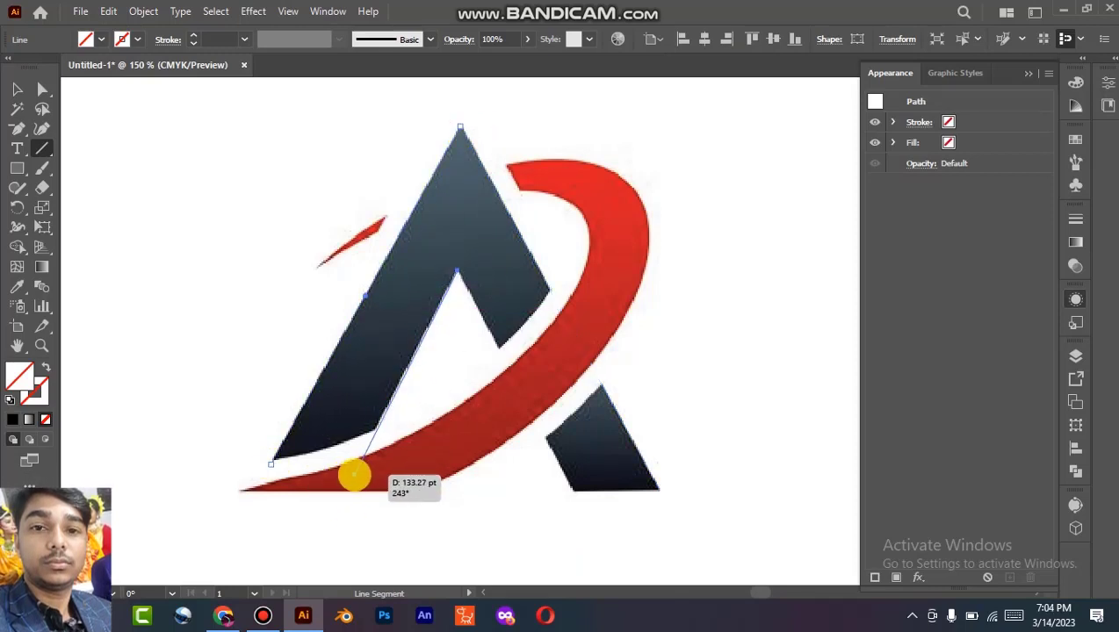
left_click_drag(573, 490, 457, 272)
left_click_drag(660, 490, 573, 490)
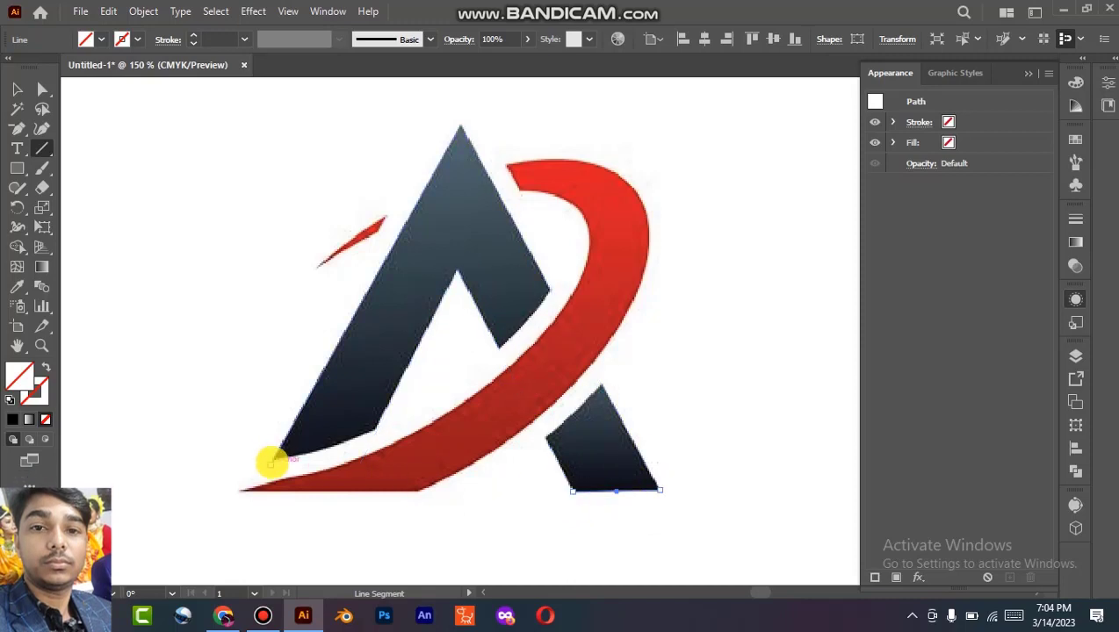
left_click_drag(269, 464, 355, 474)
Join all the traced lines of the letter A into a single path
left_click(15, 91)
left_click_drag(699, 122, 213, 523)
right_click(374, 442)
left_click(416, 376)
left_click(658, 426)
left_click(596, 375)
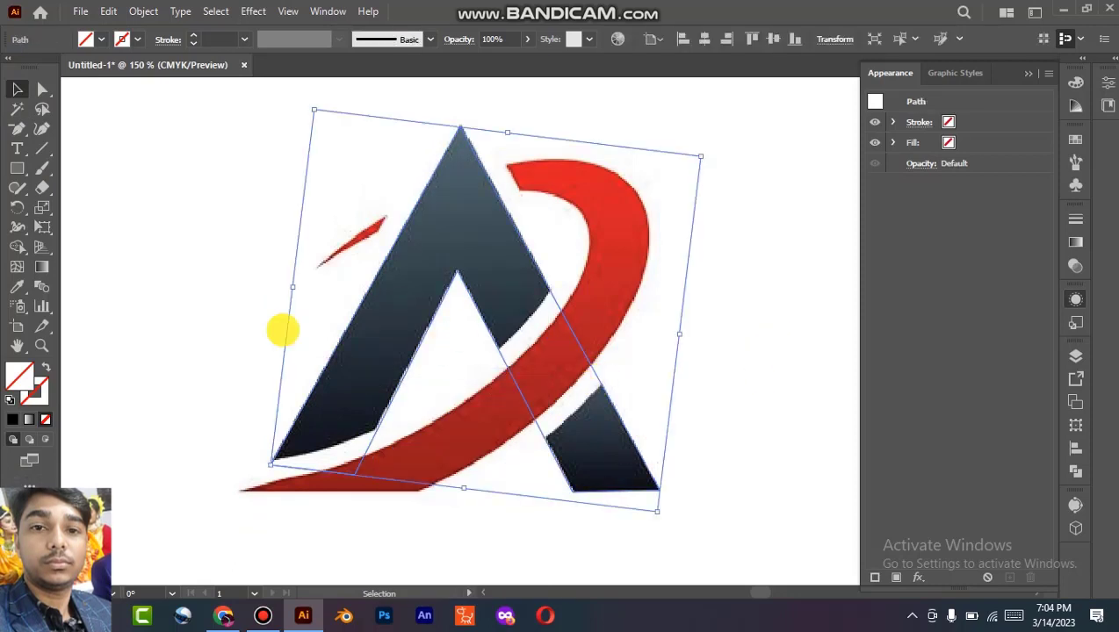
Trace the red swoosh's straight bottom edge, about 104 pt long, and its outer curve up to the upper bend with the Pen tool
left_click_drag(19, 132, 70, 128)
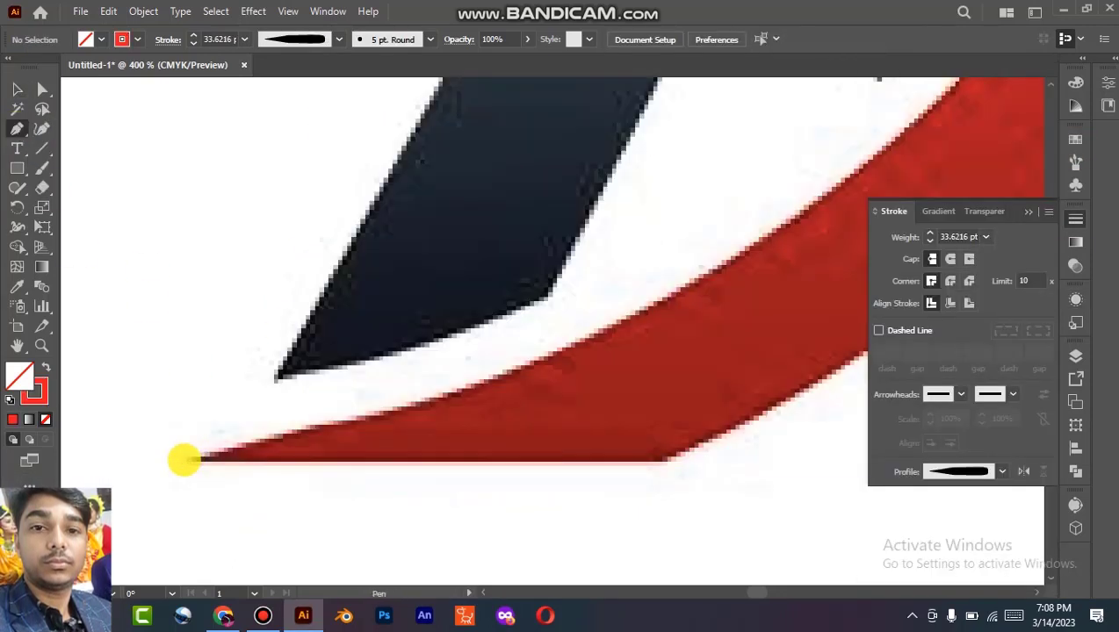
left_click(184, 458)
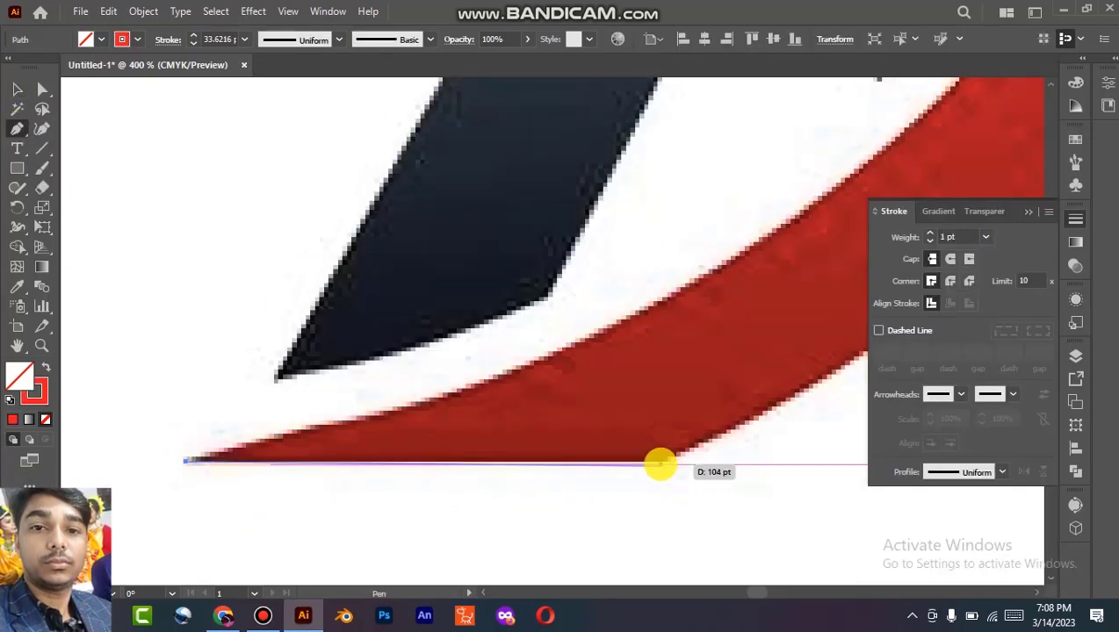
left_click(671, 460)
scroll(654, 443, "down", 3)
left_click_drag(627, 424, 489, 630)
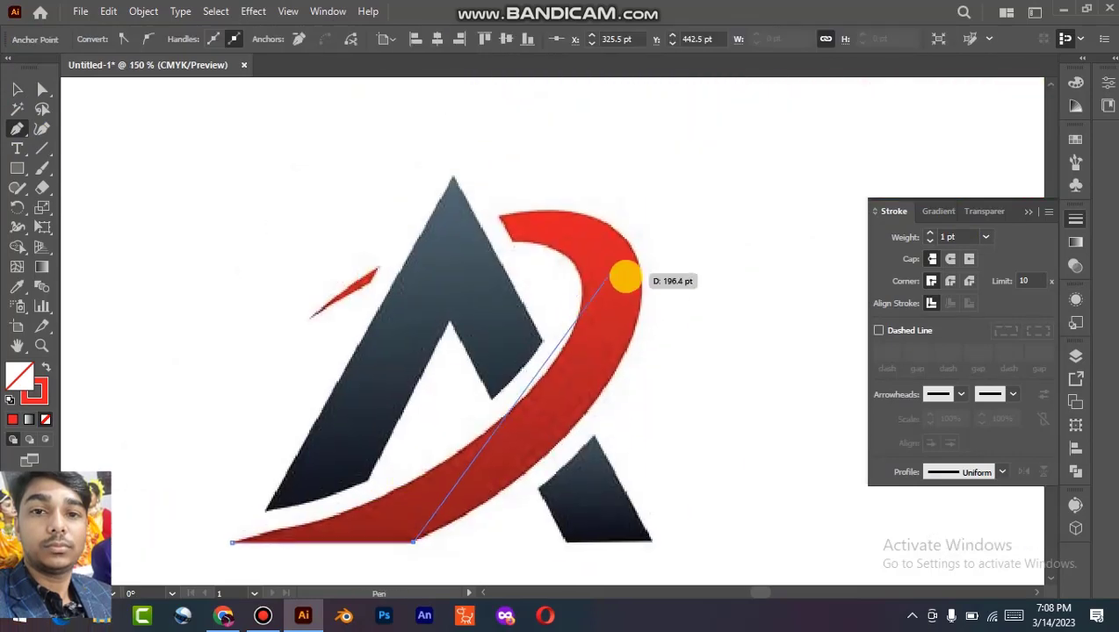
left_click_drag(570, 431, 630, 359)
left_click(594, 216)
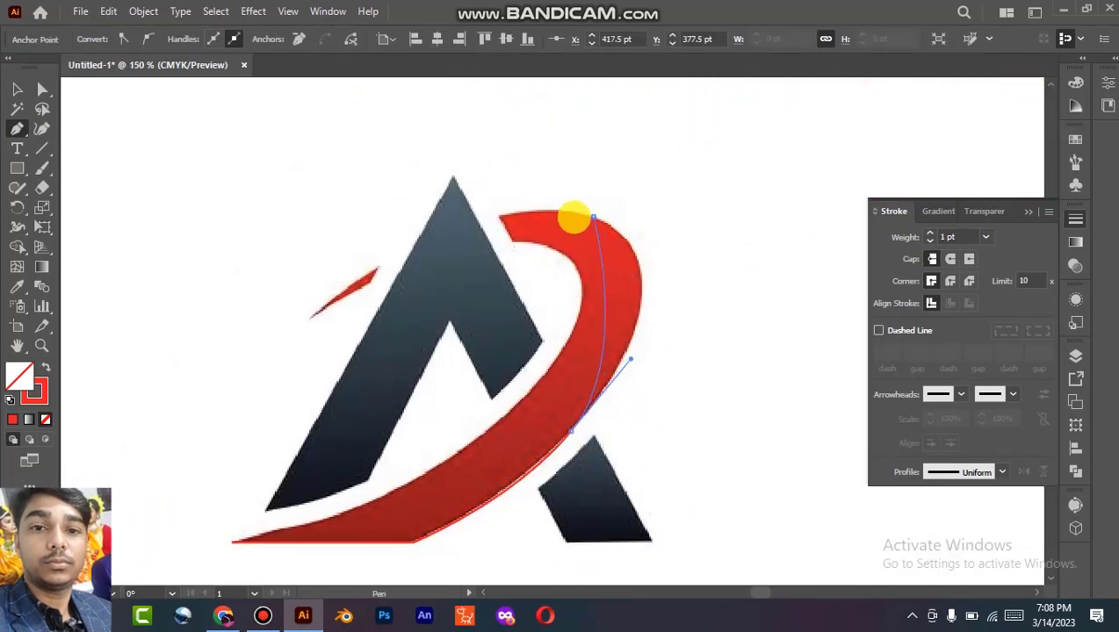
Continue the swoosh path over the A to its left tip, return along the inner curve and close it at the starting point
left_click(312, 314)
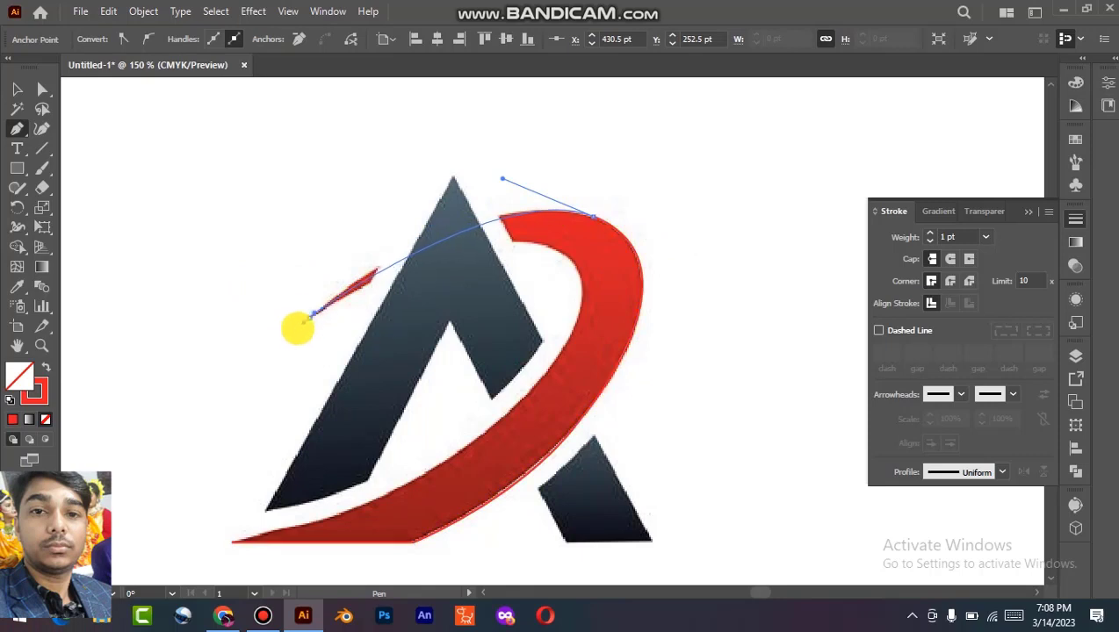
mouse_move(375, 294)
left_mouse_down()
mouse_move(540, 248)
mouse_move(651, 300)
mouse_move(576, 253)
mouse_move(375, 295)
mouse_move(383, 281)
left_mouse_up()
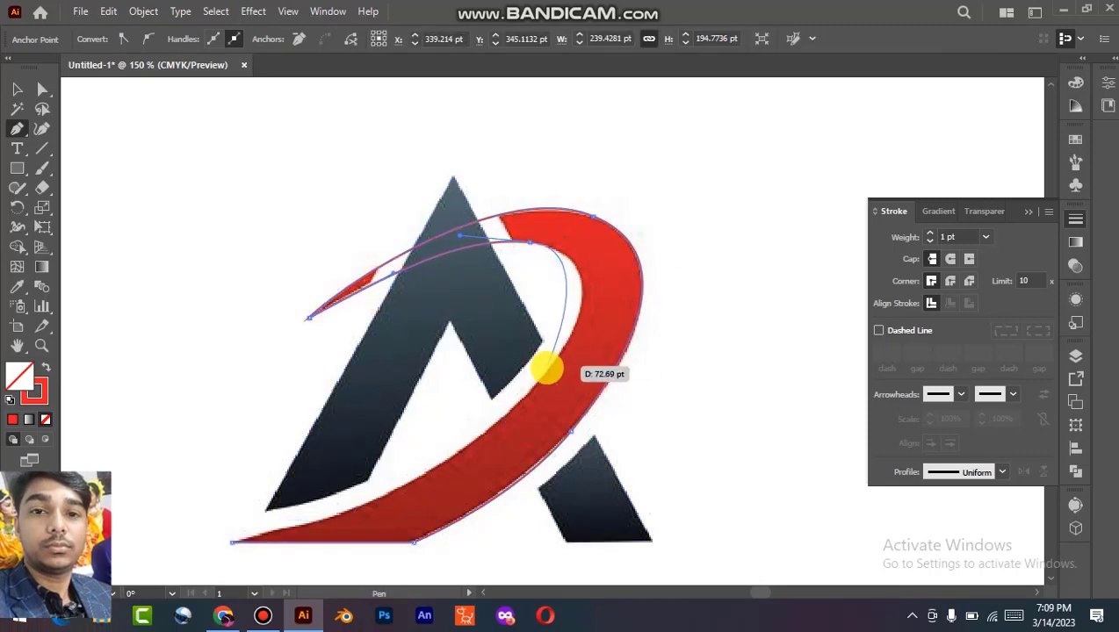
left_click_drag(545, 376, 489, 435)
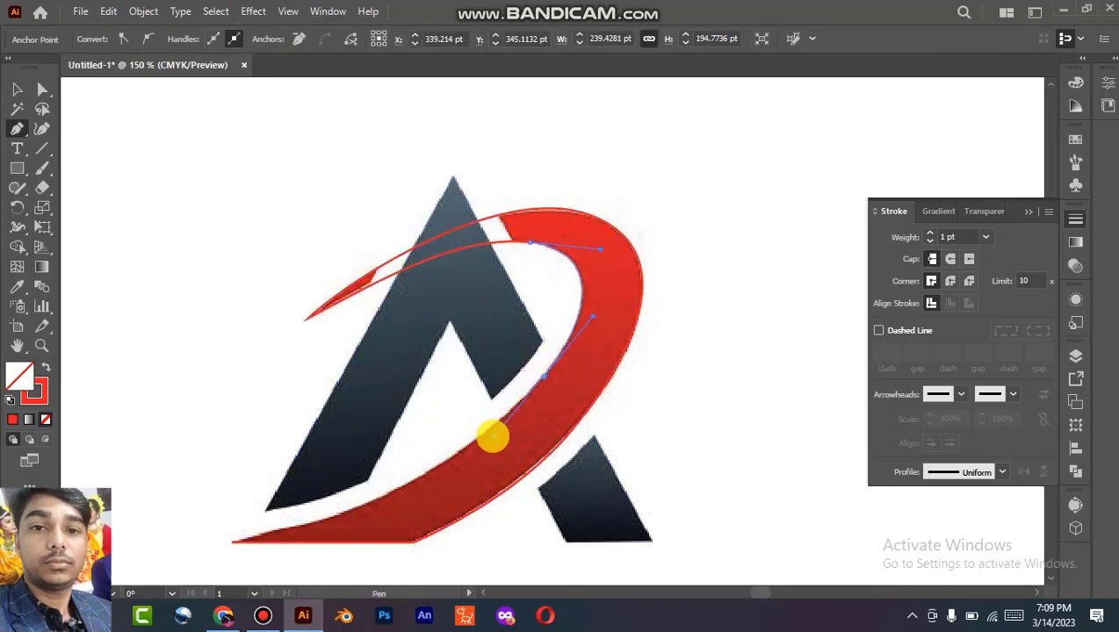
left_click(231, 544)
left_click_drag(231, 543, 142, 537)
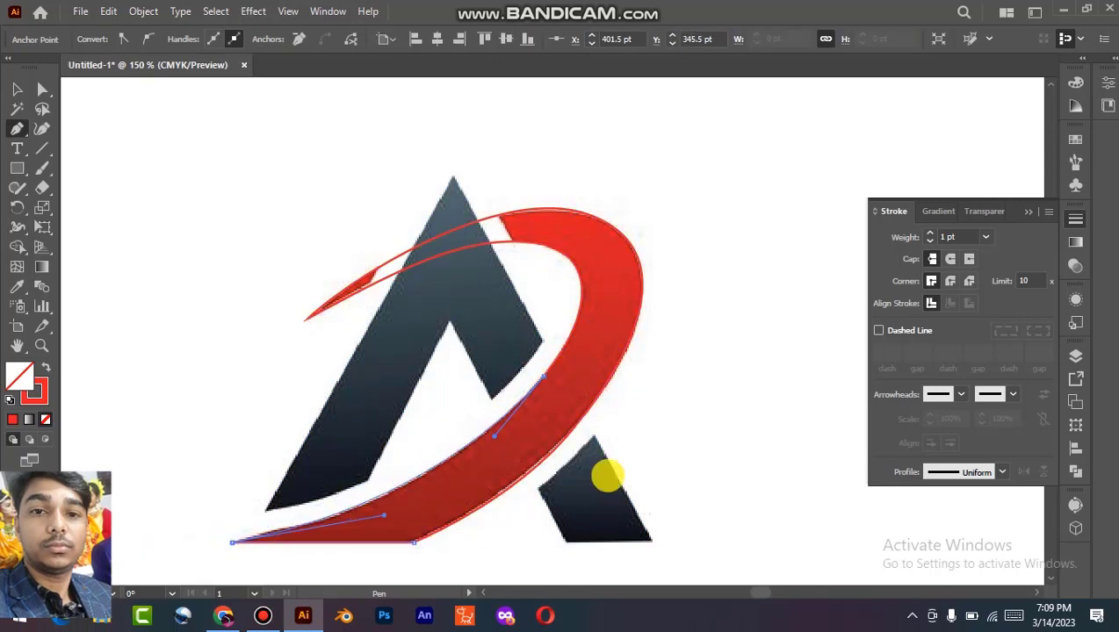
Fill the letter A path with the CMYK Blue swatch
left_click(16, 88)
left_click(454, 181)
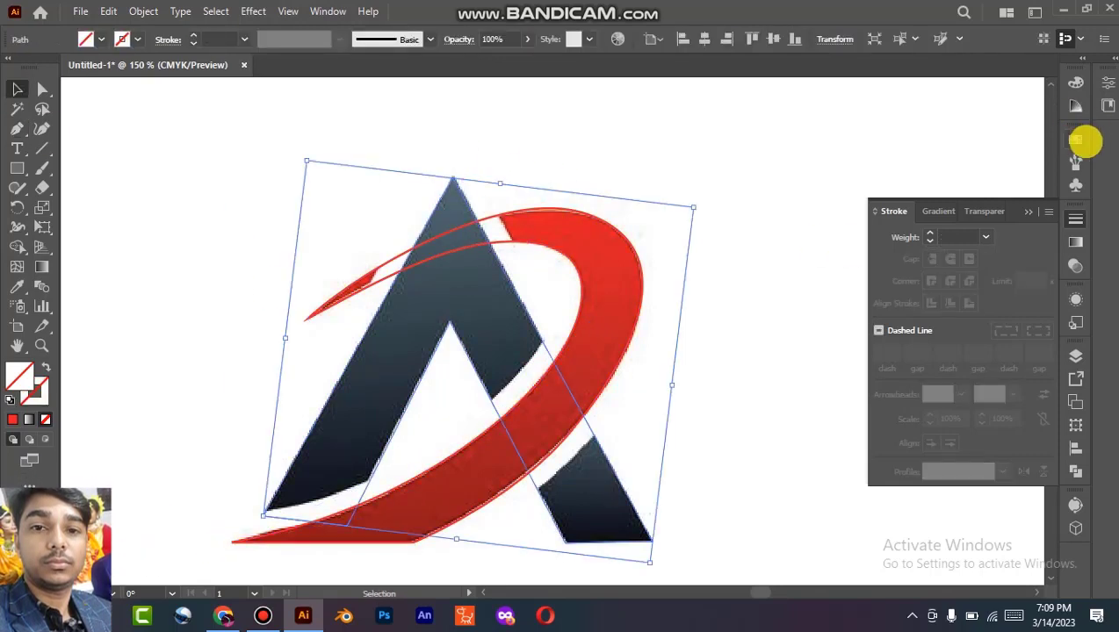
left_click(1076, 139)
left_click(963, 183)
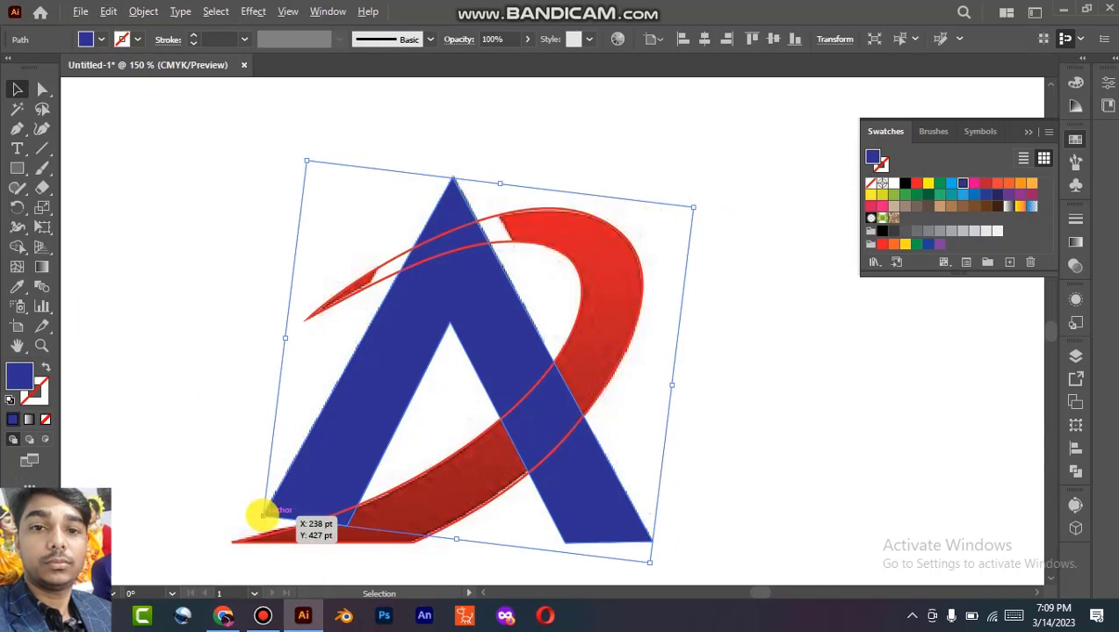
Extend the letter A's left leg by moving its two lower anchor points down to the baseline of the right leg
left_click(42, 89)
left_click_drag(262, 516, 252, 539)
left_click_drag(344, 527, 345, 540)
left_click(173, 228)
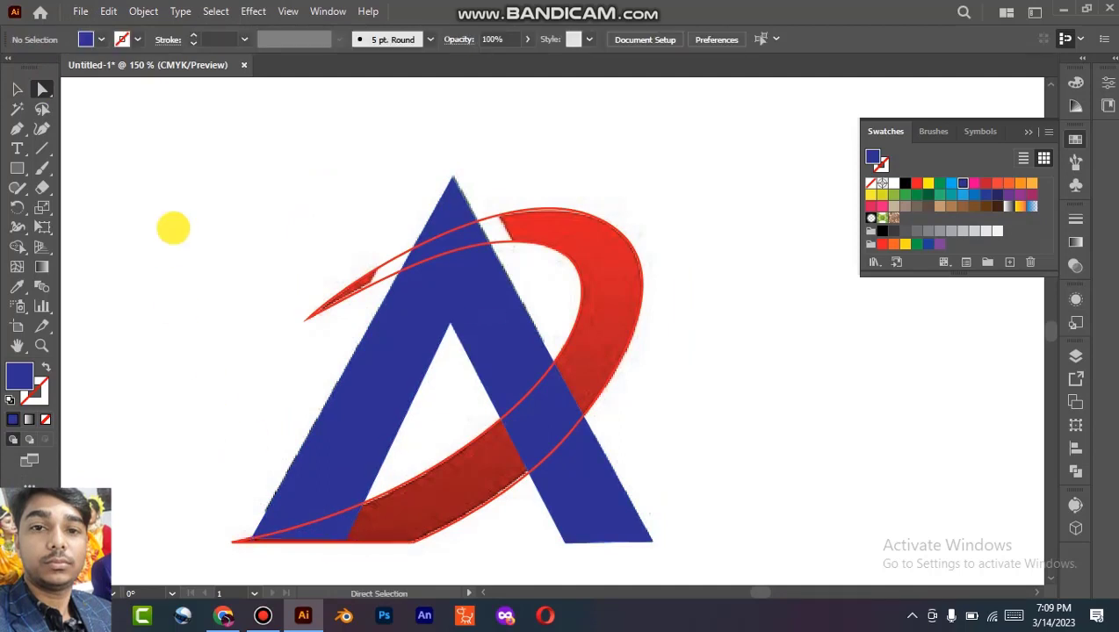
double_click(604, 390)
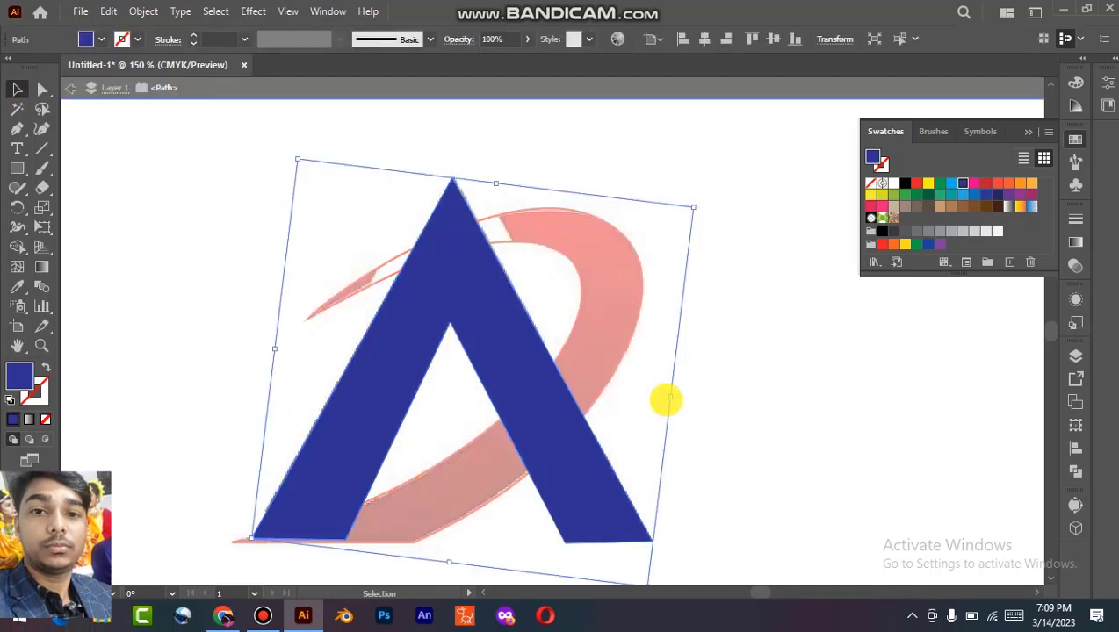
left_click(731, 279)
key("Escape")
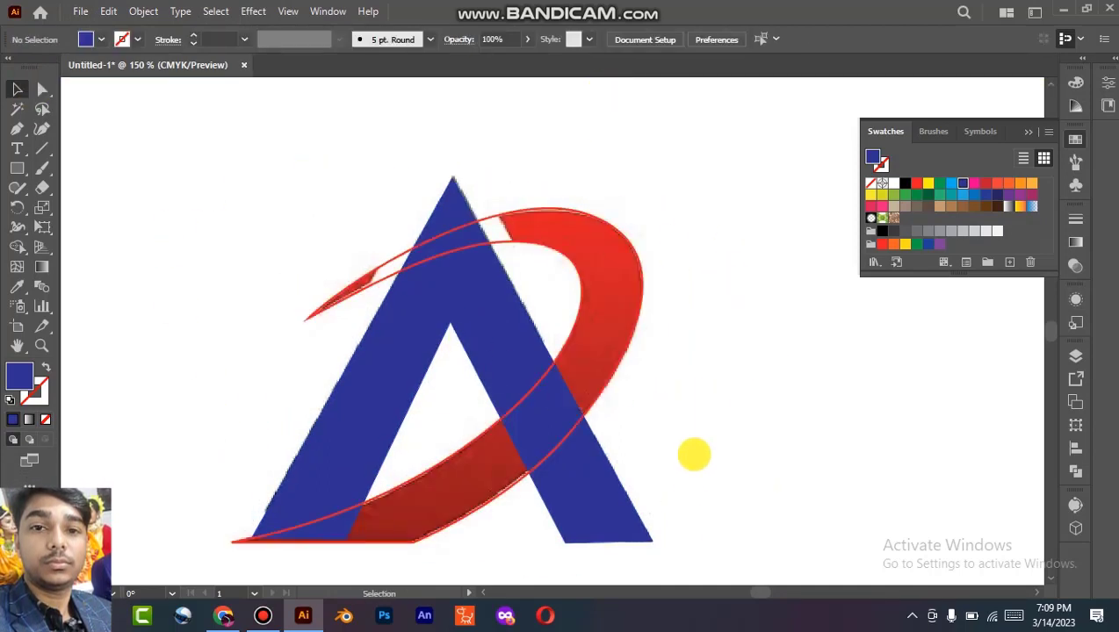
Swap fill and stroke on both paths, giving the letter A a blue outline without fill and the swoosh a solid red fill
left_click(505, 354)
key("shift+x")
left_click(727, 392)
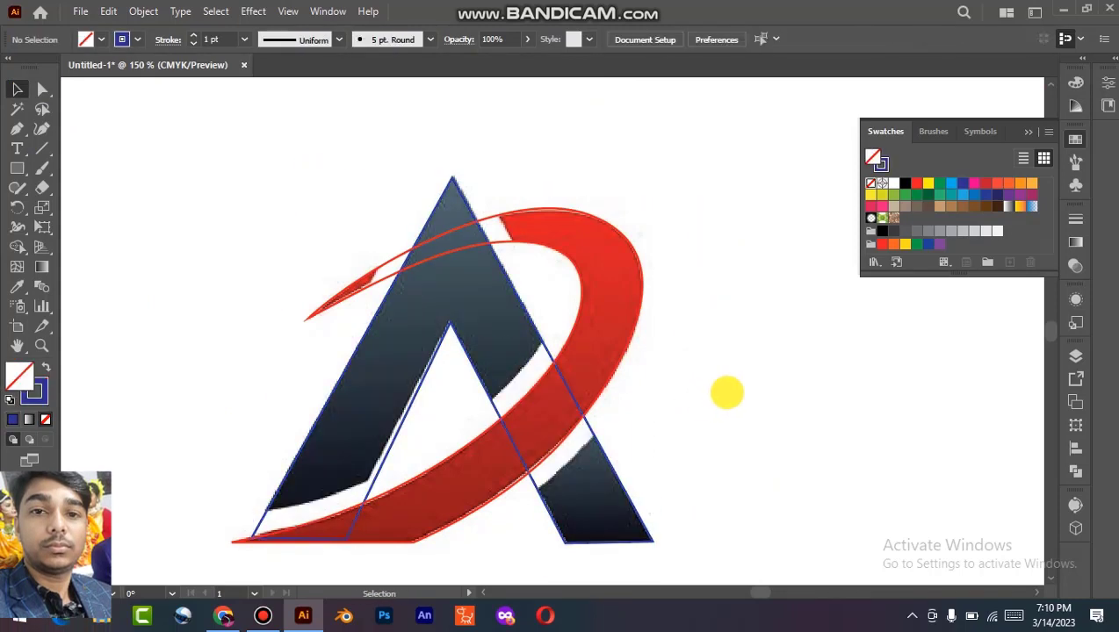
left_click(632, 273)
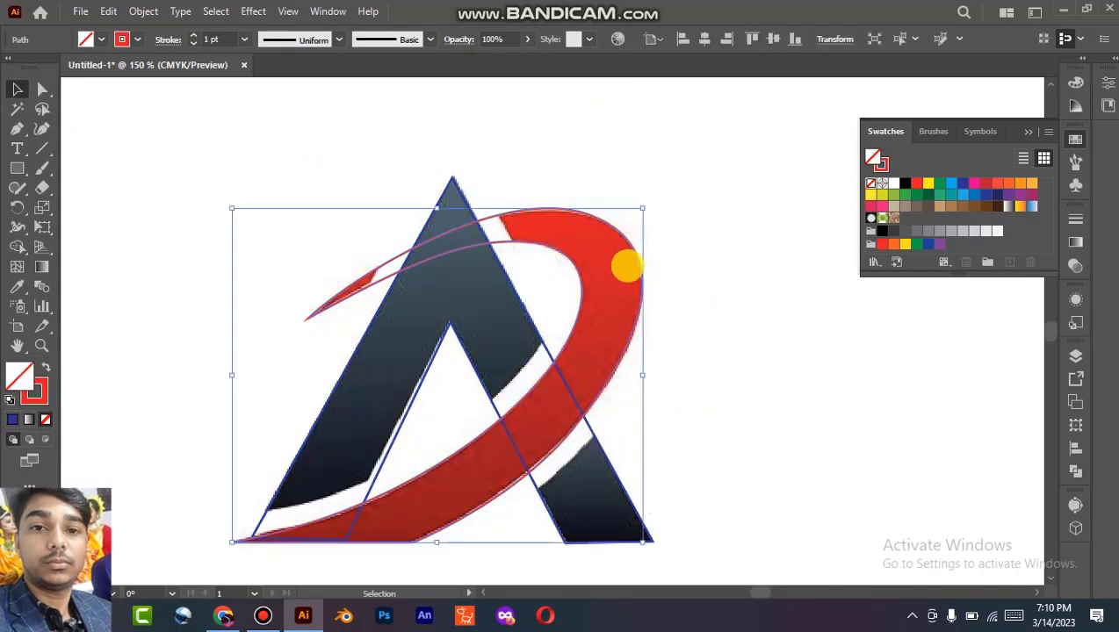
key("shift+x")
left_click(263, 615)
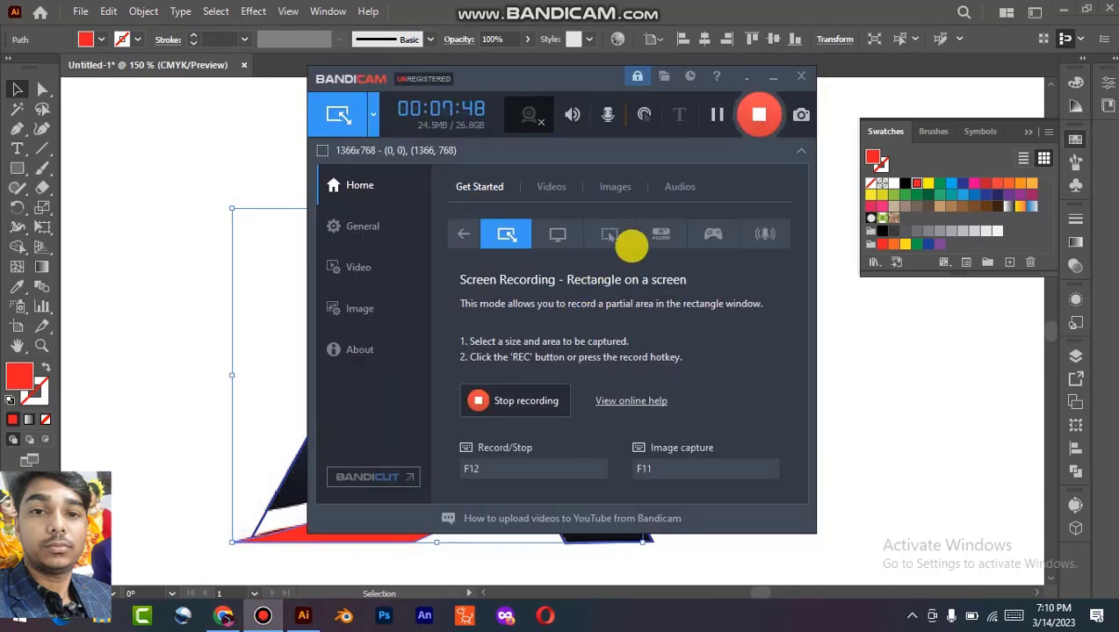
left_click(770, 78)
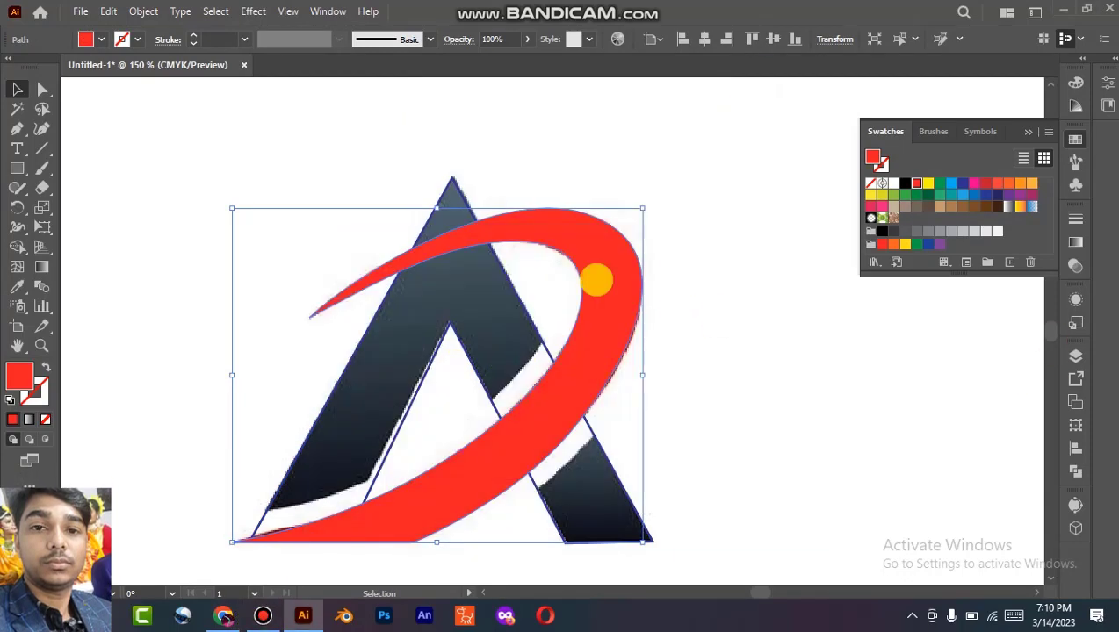
Offset the red swoosh path by 10 pt with Miter joins and a miter limit of 4
right_click(596, 280)
left_click(145, 10)
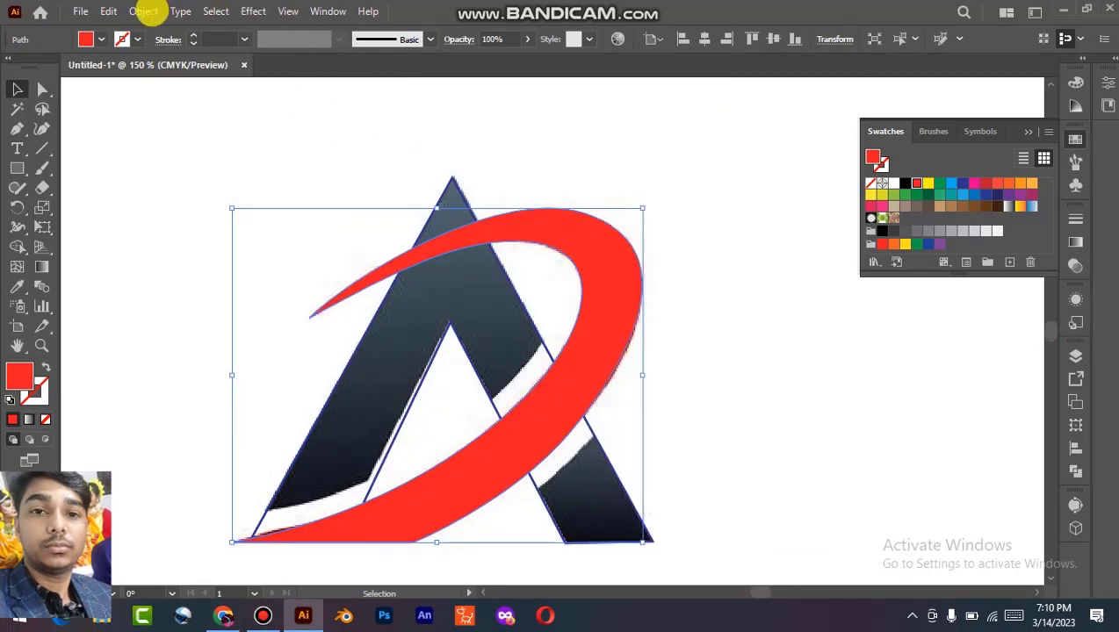
mouse_move(295, 415)
left_click(541, 474)
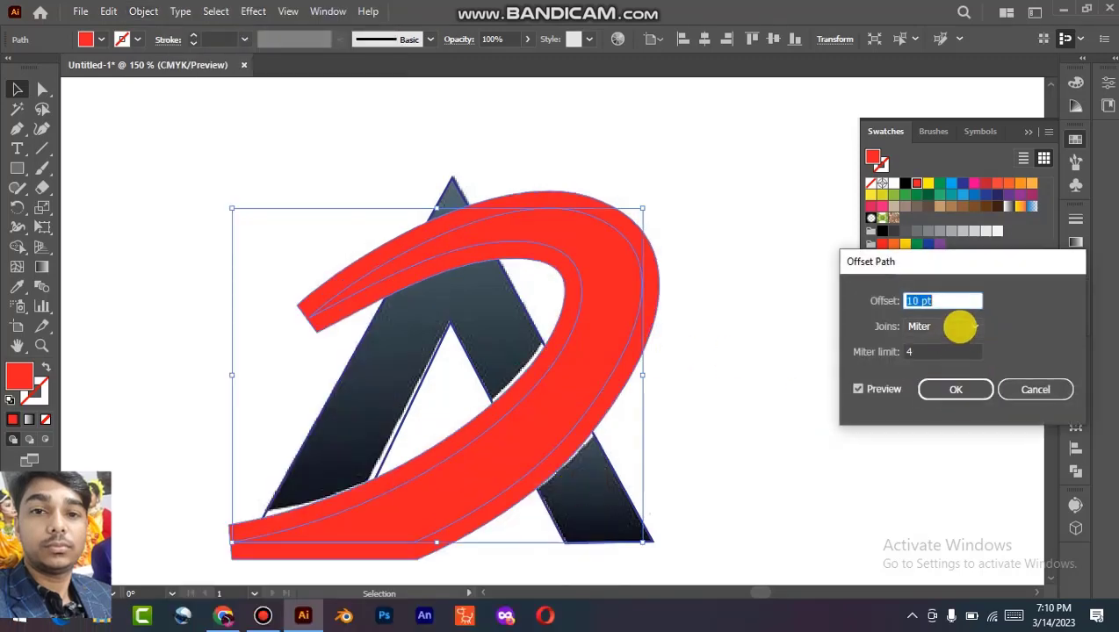
left_click(961, 326)
left_click(953, 358)
left_click(967, 324)
left_click(949, 377)
left_click(948, 328)
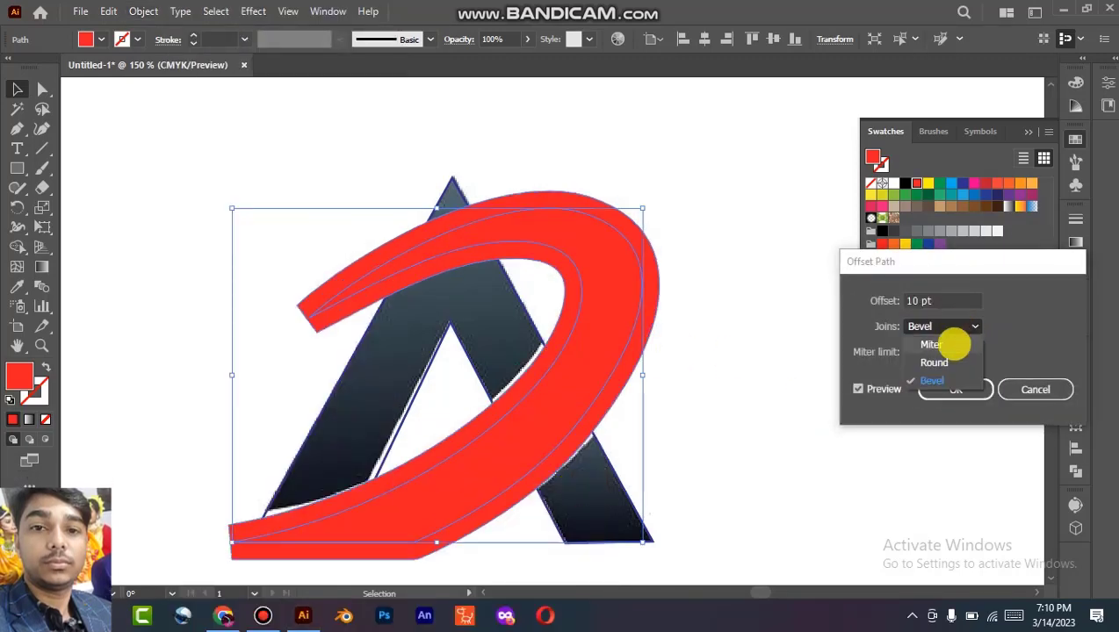
left_click(953, 345)
left_click(955, 389)
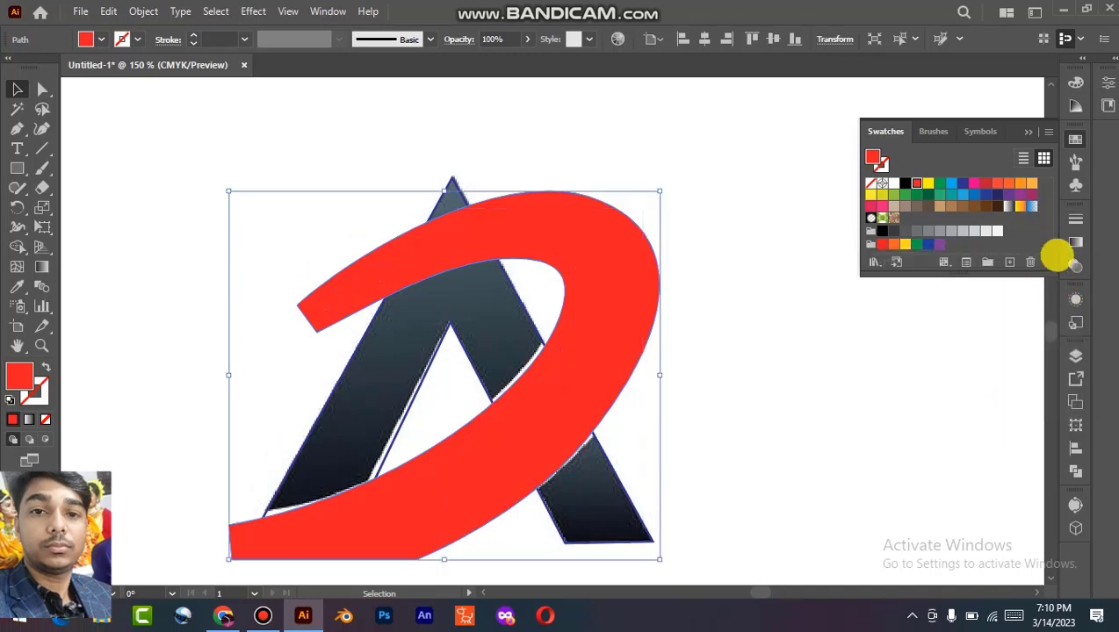
Fill the offset swoosh path with white and deselect it
left_click(1074, 219)
left_click(1075, 299)
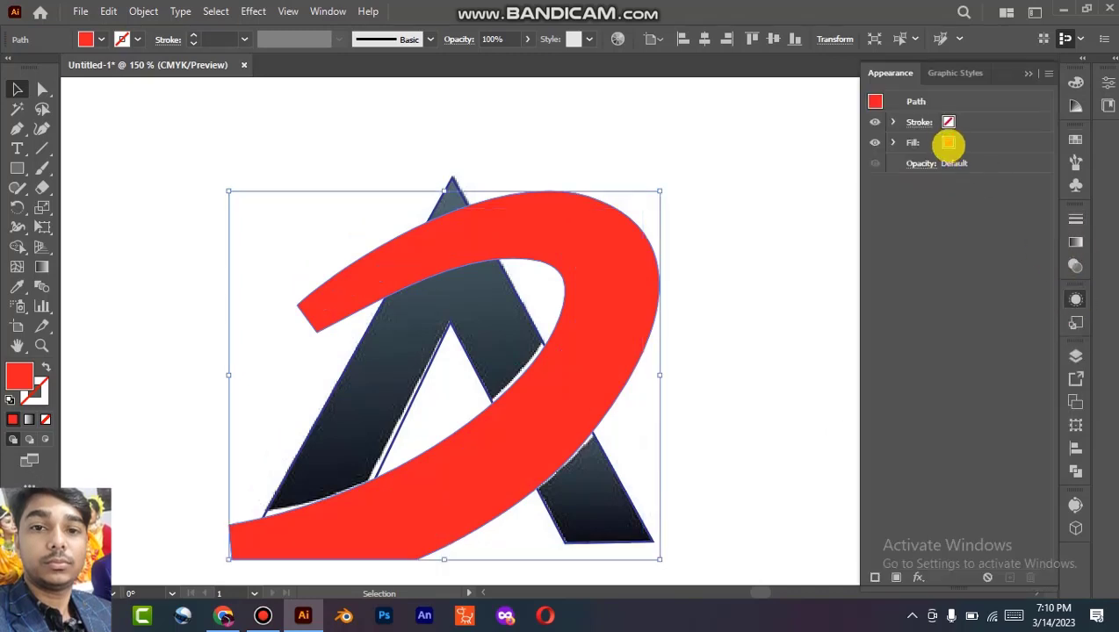
left_click(920, 576)
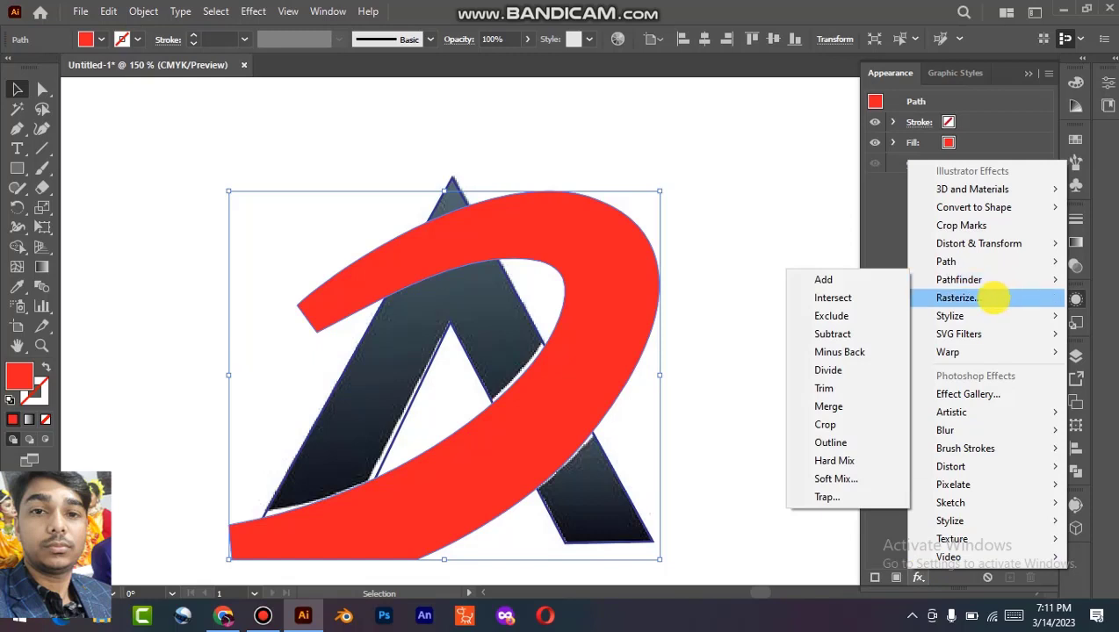
mouse_move(946, 261)
left_click(949, 142)
left_click(947, 142)
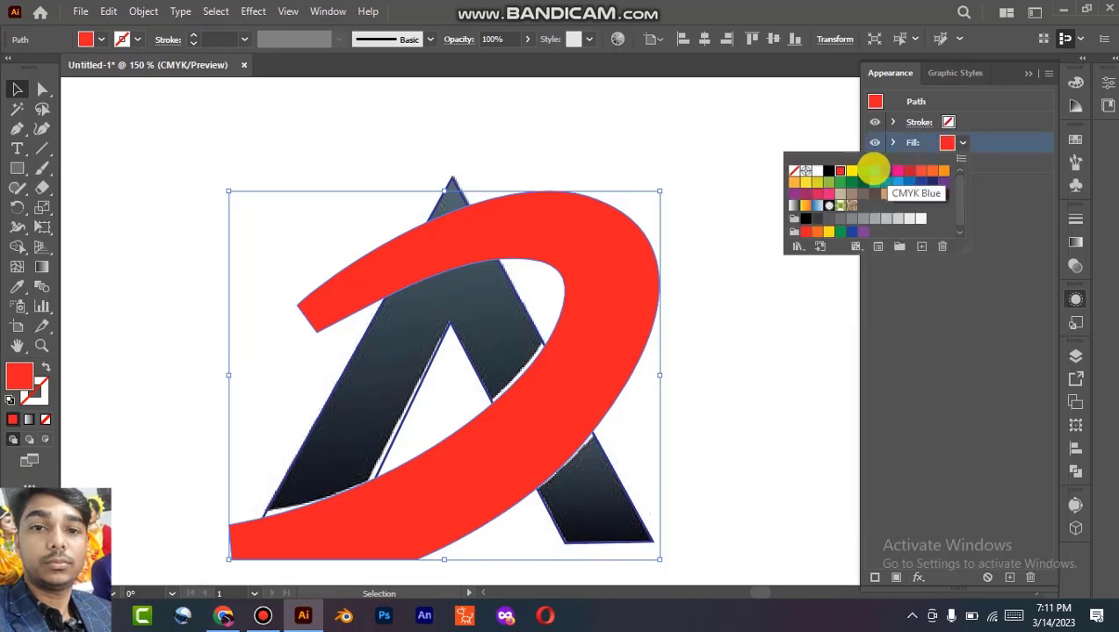
left_click(851, 171)
left_click(817, 170)
left_click(714, 270)
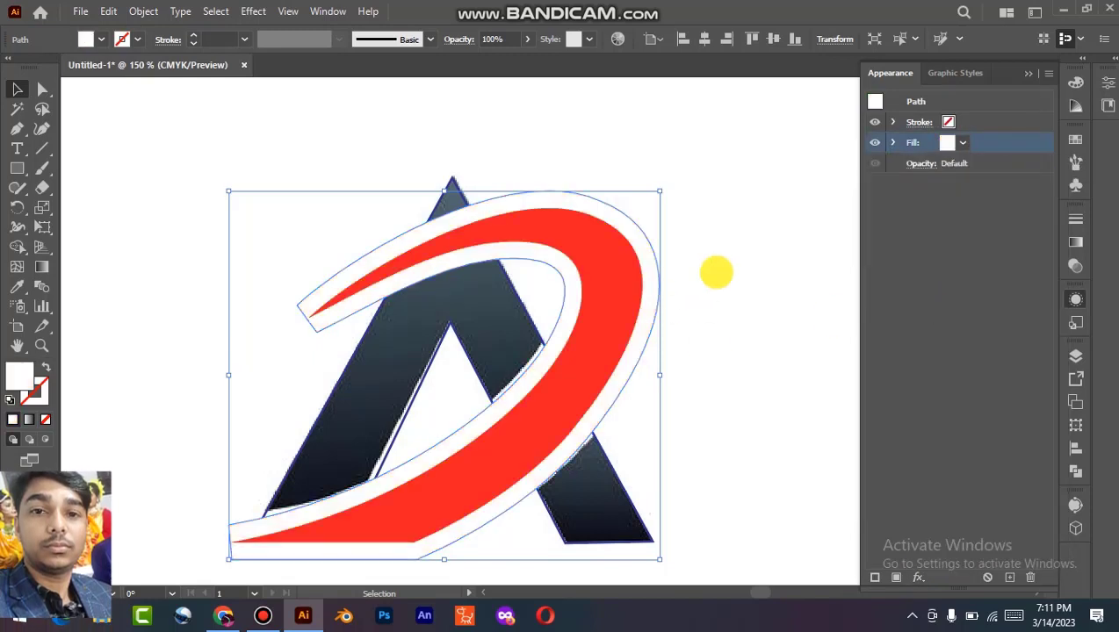
left_click(714, 269)
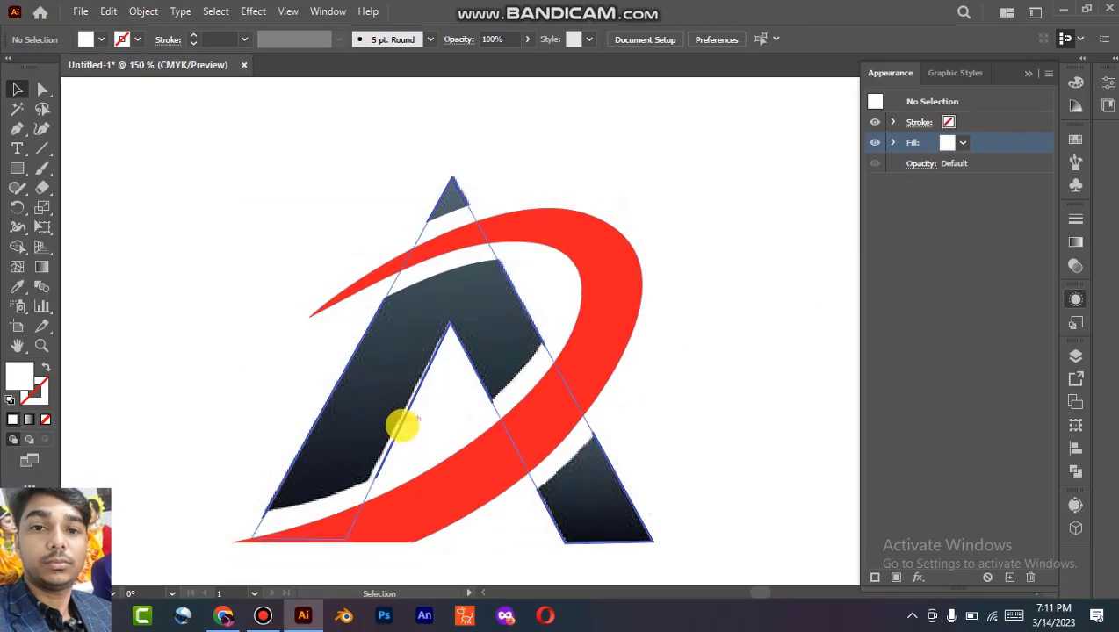
Remove the letter A's blue stroke and fill it with the dark navy sampled from the reference image
left_click(403, 426)
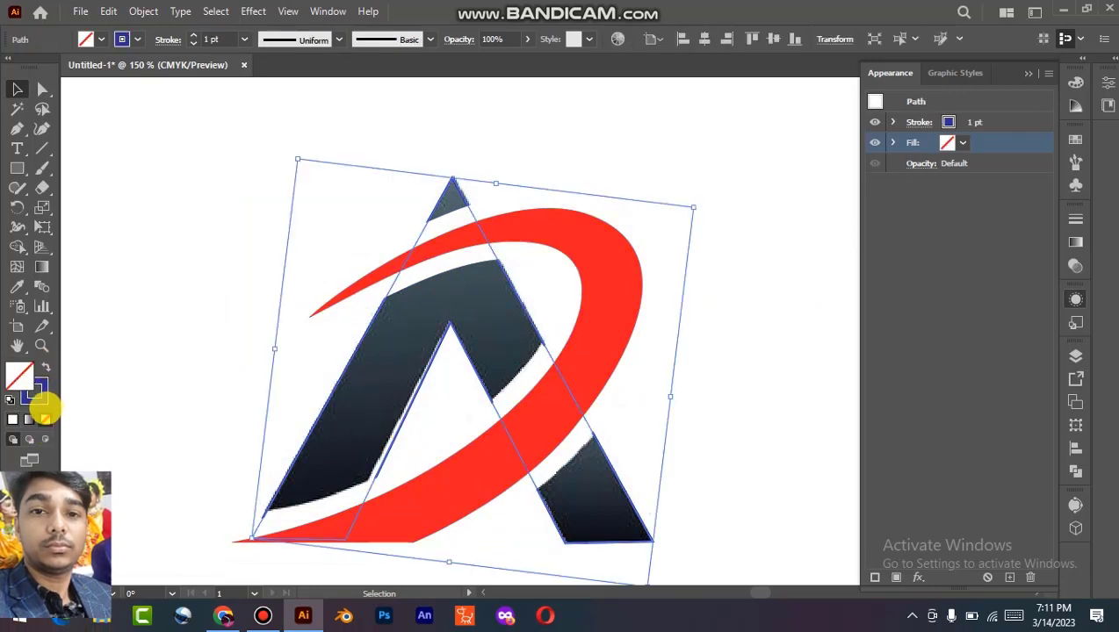
left_click(35, 390)
left_click(45, 419)
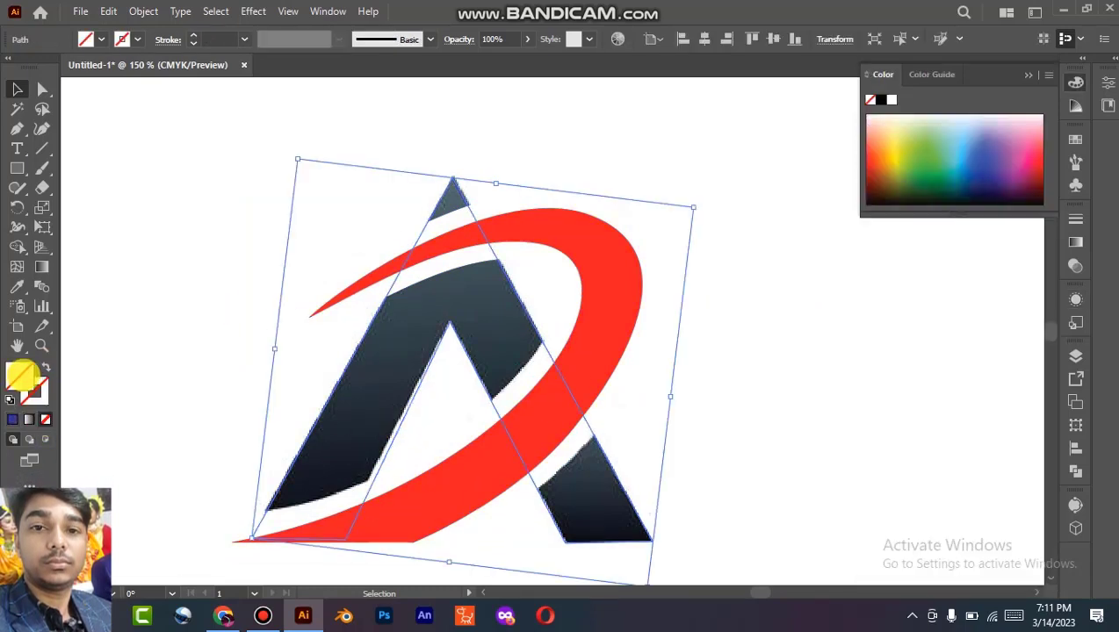
key("i")
left_click(412, 360)
left_click(18, 90)
left_click(674, 402)
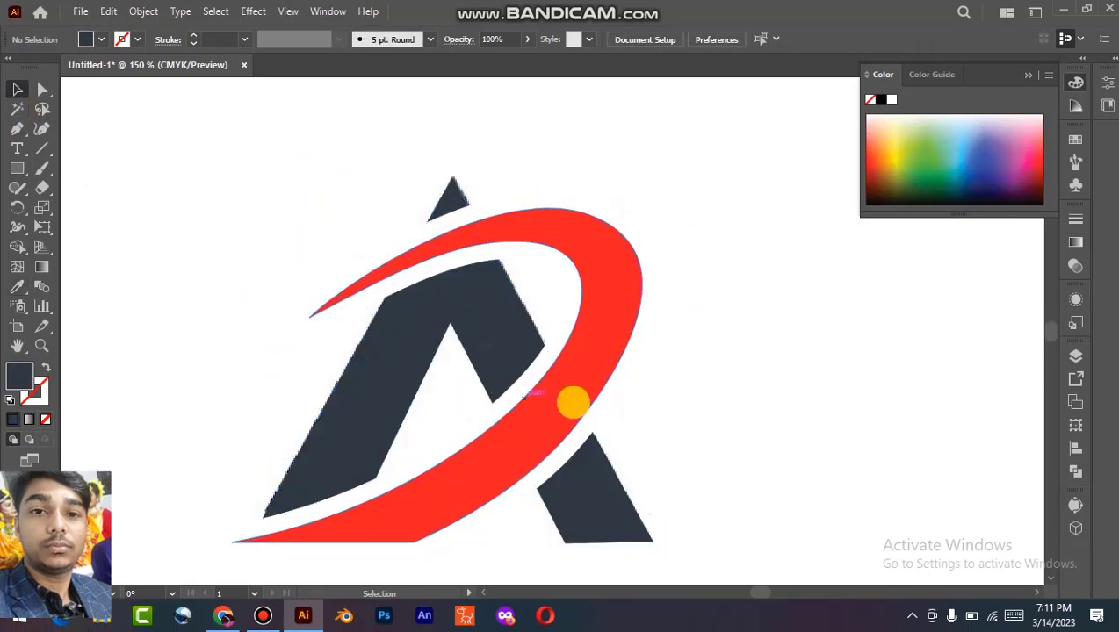
Make the red swoosh a compound path, and do the same with its white offset outline
double_click(622, 284)
right_click(619, 285)
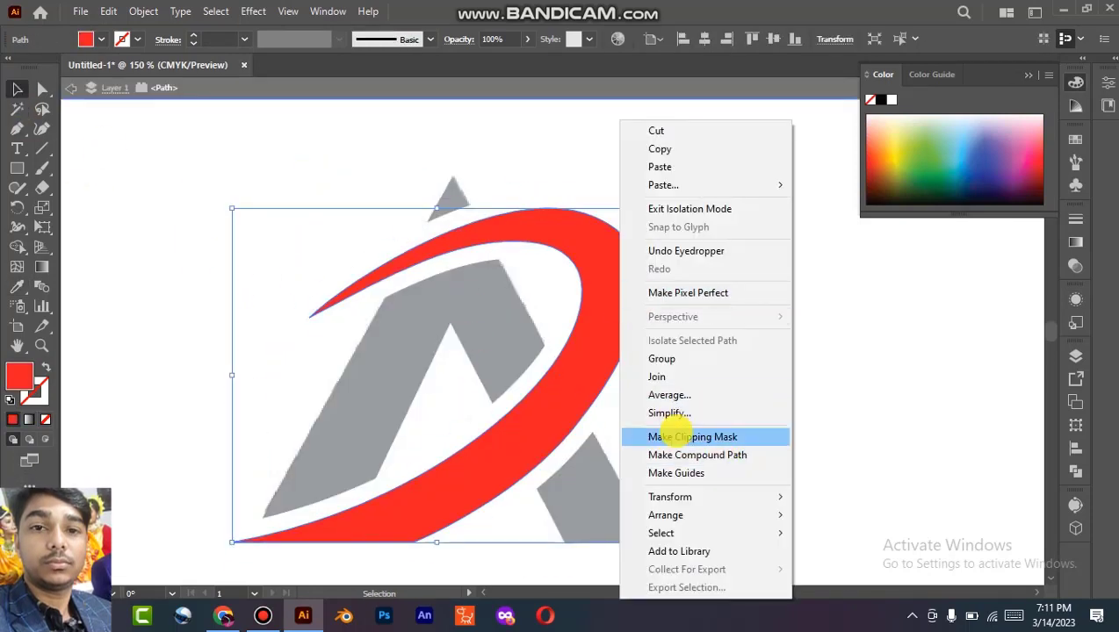
left_click(742, 455)
left_click(645, 275)
key("Escape")
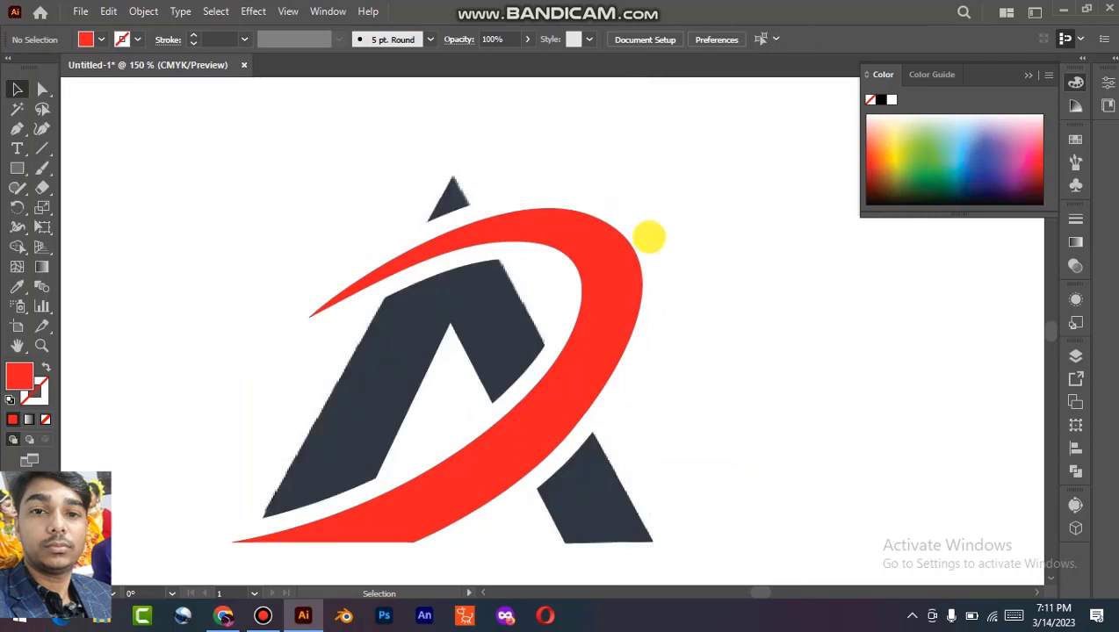
right_click(648, 237)
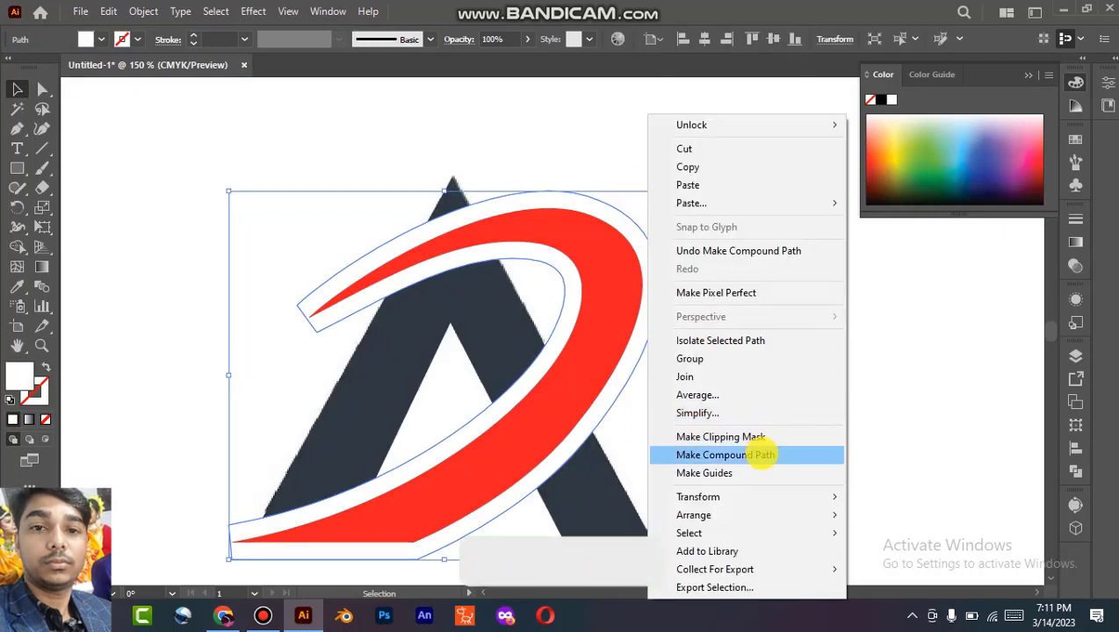
left_click(761, 455)
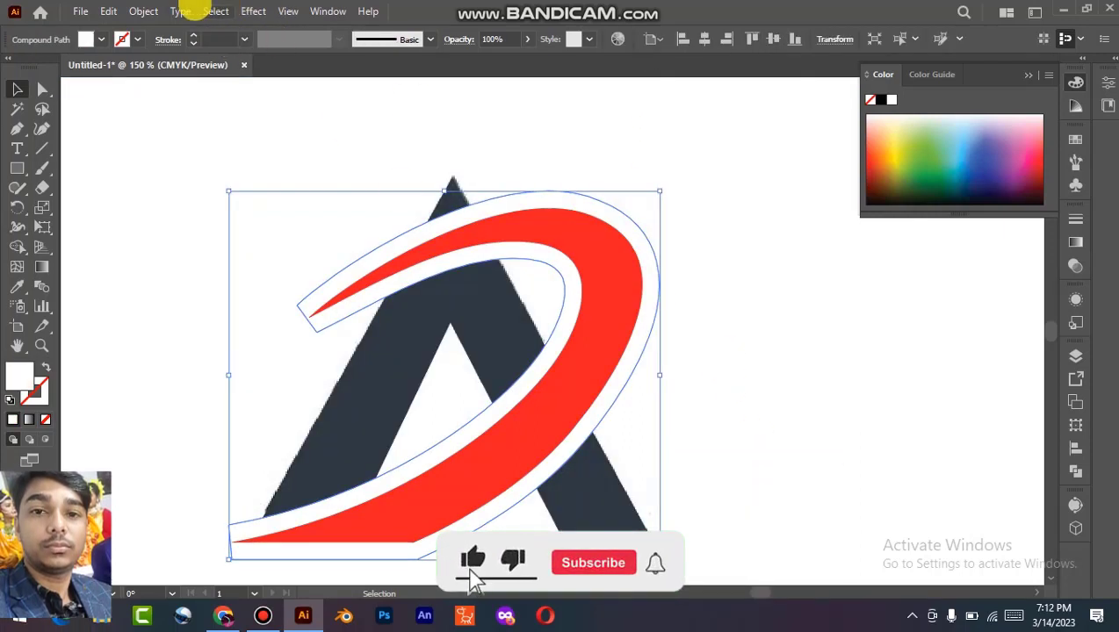
Expand the white offset outline around the swoosh
left_click(143, 10)
left_click(228, 217)
left_click(143, 10)
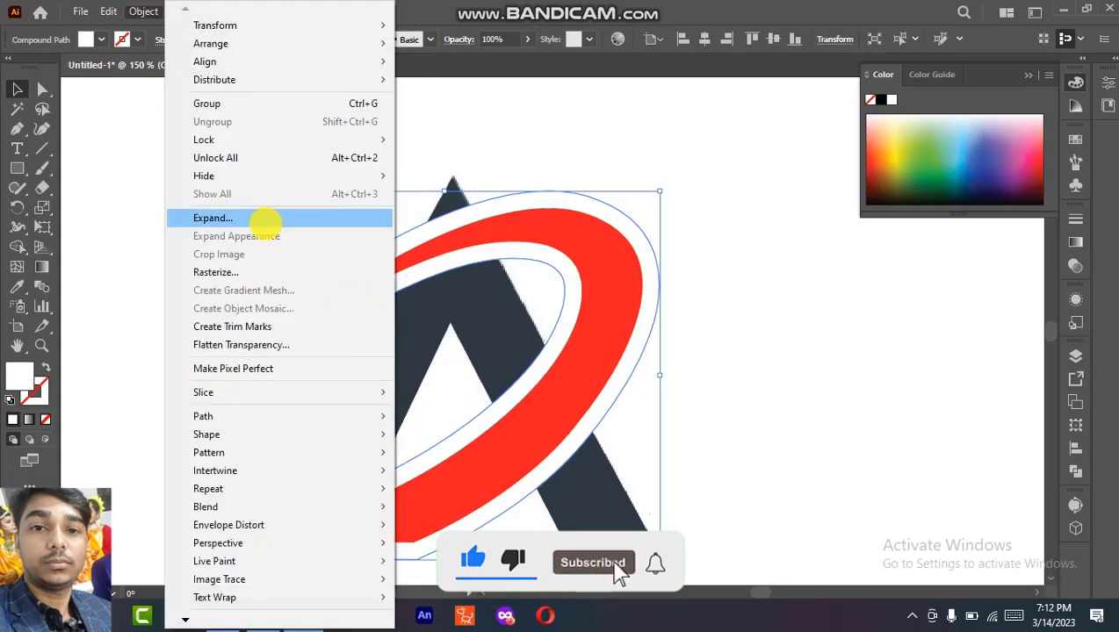
left_click(265, 221)
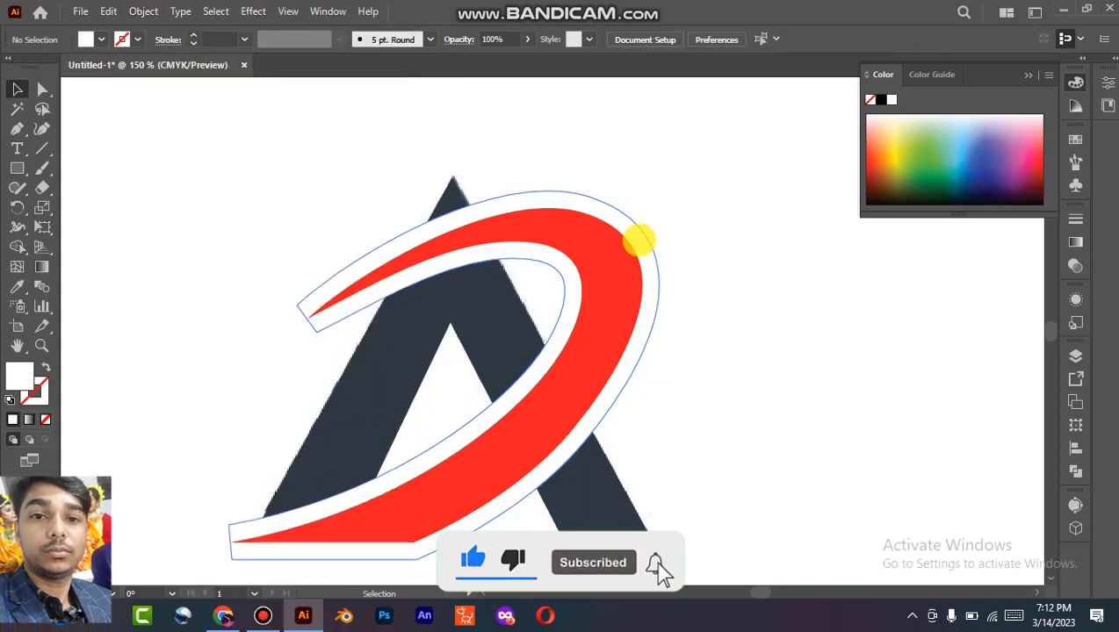
Try dividing the letter A, the red swoosh and the white outline with Pathfinder Divide
double_click(619, 262)
double_click(658, 245)
left_click_drag(683, 137, 232, 538)
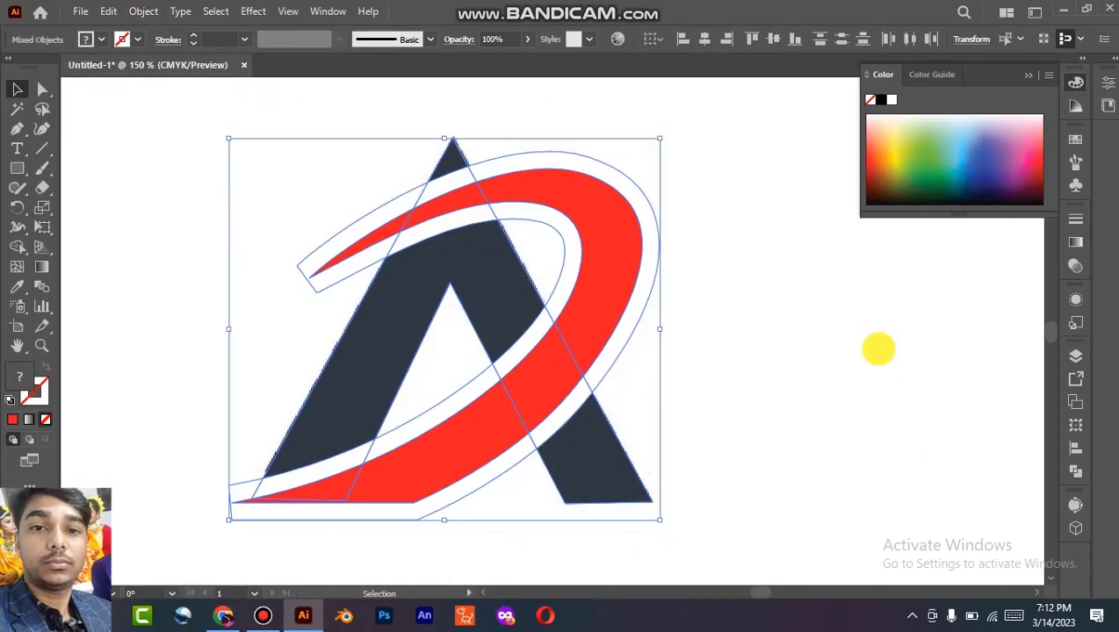
left_click(1076, 472)
left_click(885, 435)
left_click(734, 386)
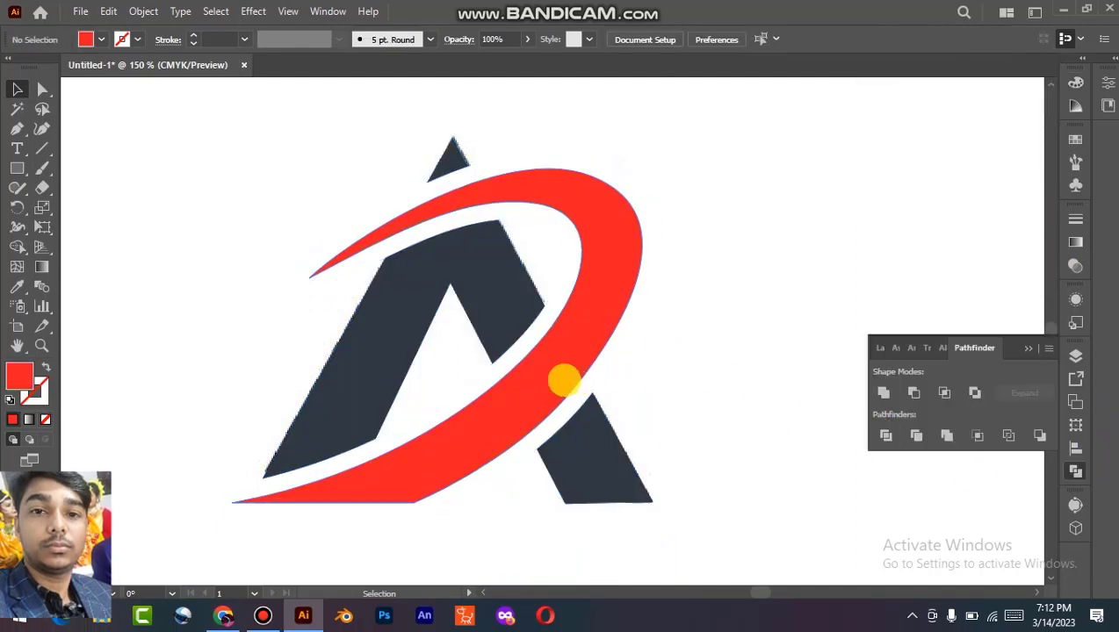
Trim the letter A, white outline and red swoosh against each other with Pathfinder Trim and ungroup the resulting pieces
left_click_drag(742, 120, 167, 550)
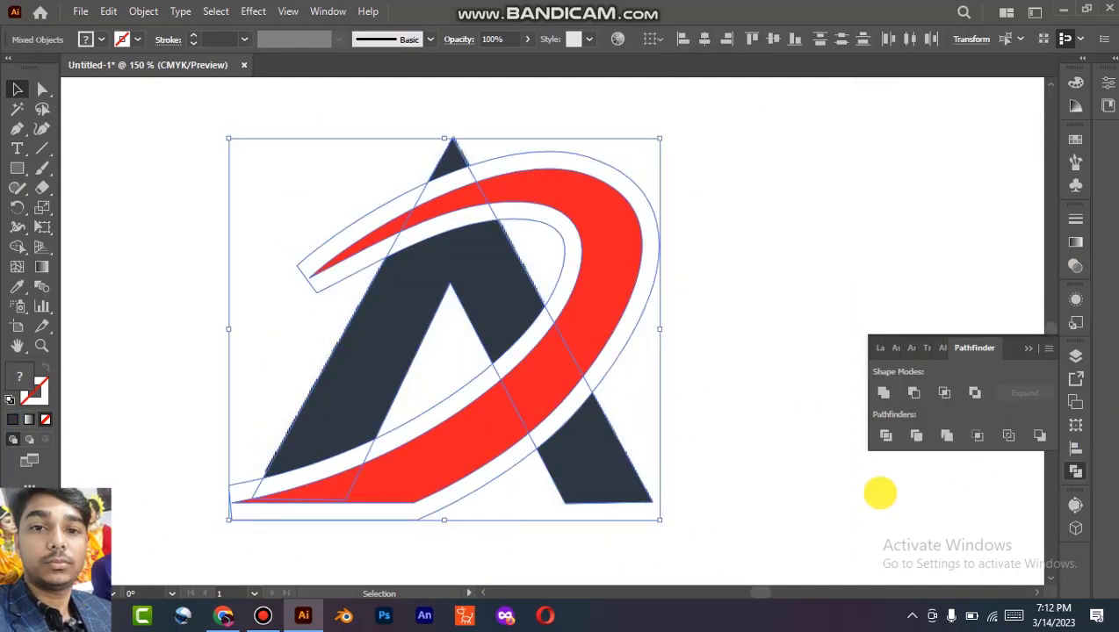
left_click(916, 436)
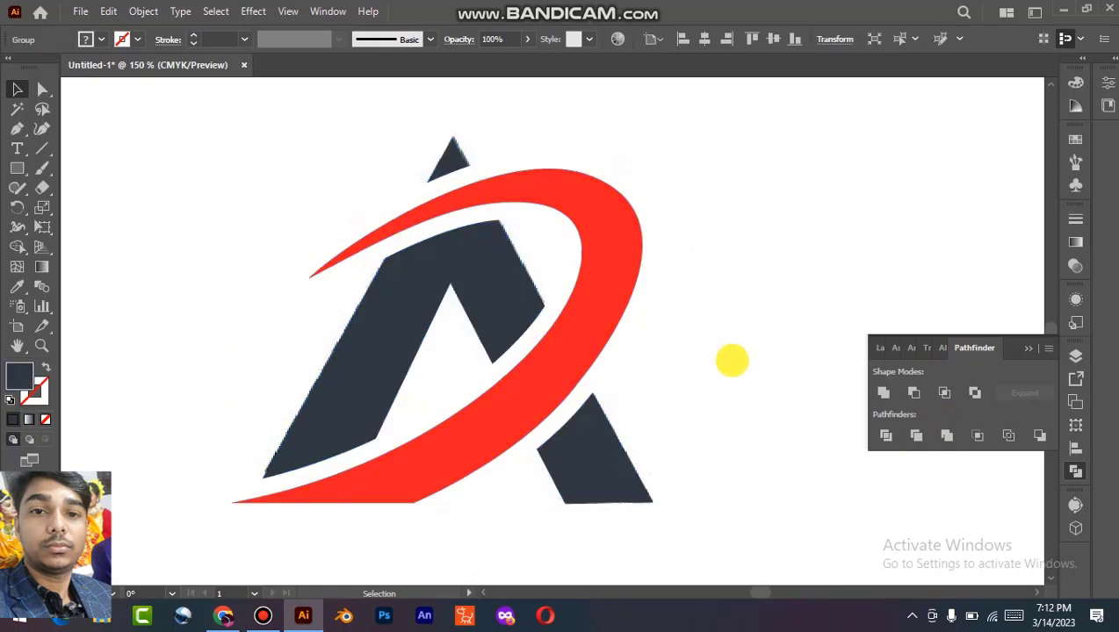
left_click(729, 360)
left_click(609, 421)
right_click(612, 426)
left_click(686, 280)
left_click(713, 286)
left_click(512, 311)
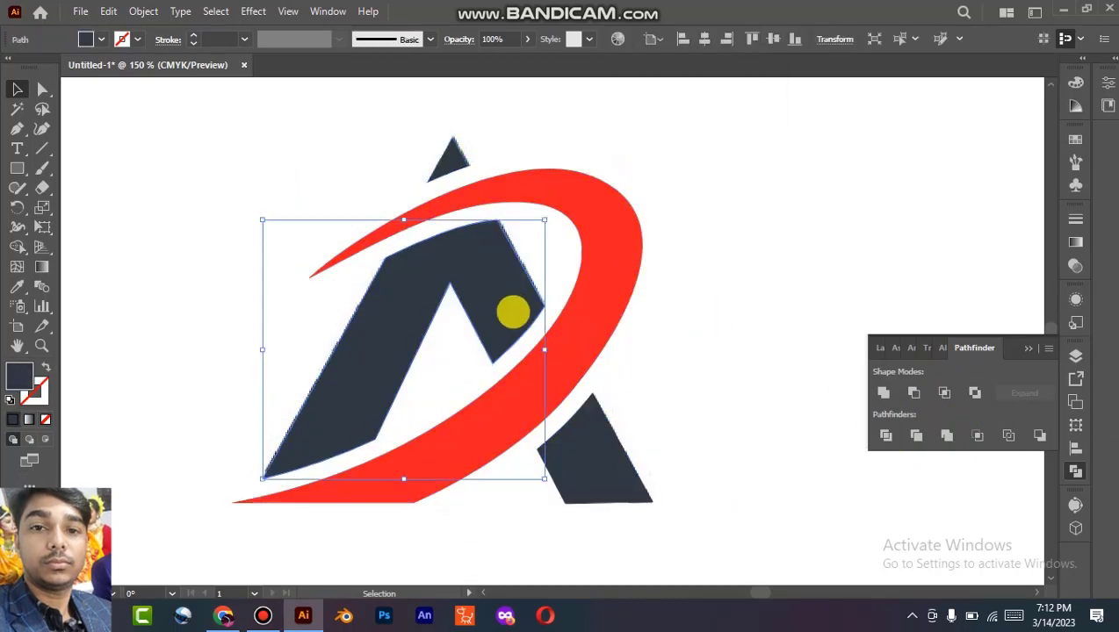
left_click(801, 358)
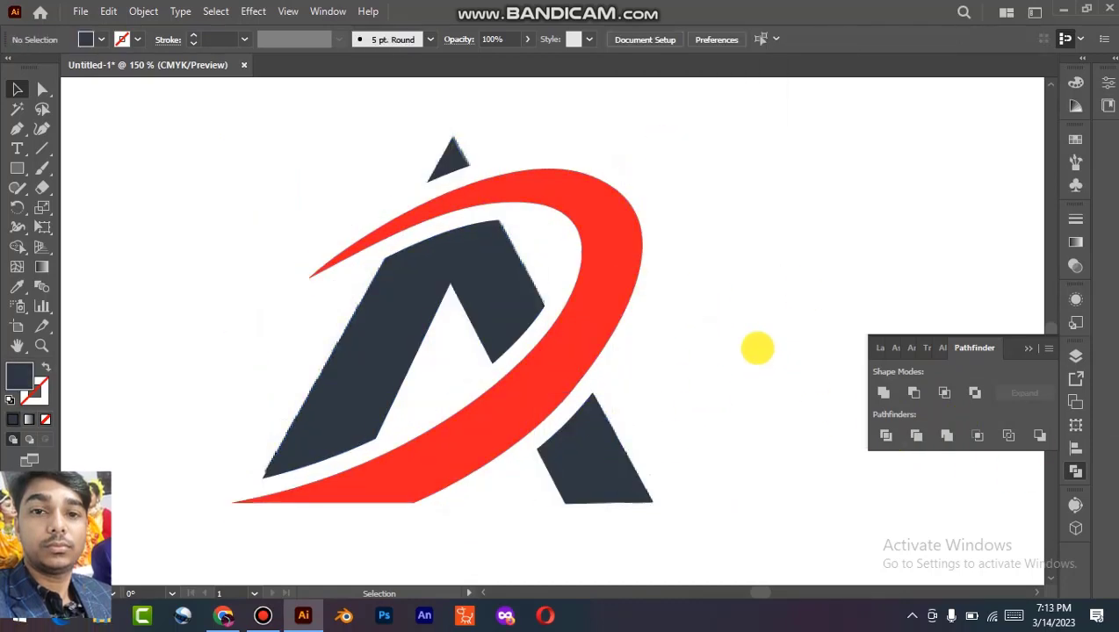
Delete the white outline surrounding the red swoosh
left_click(350, 222)
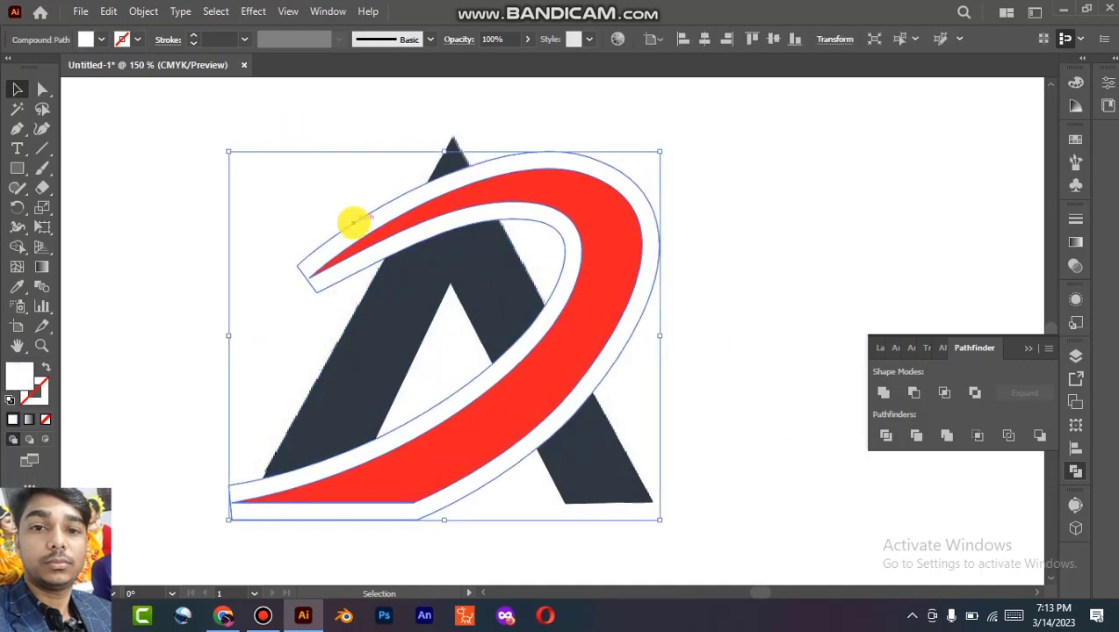
right_click(354, 226)
left_click(195, 256)
left_click(349, 234)
key("Delete")
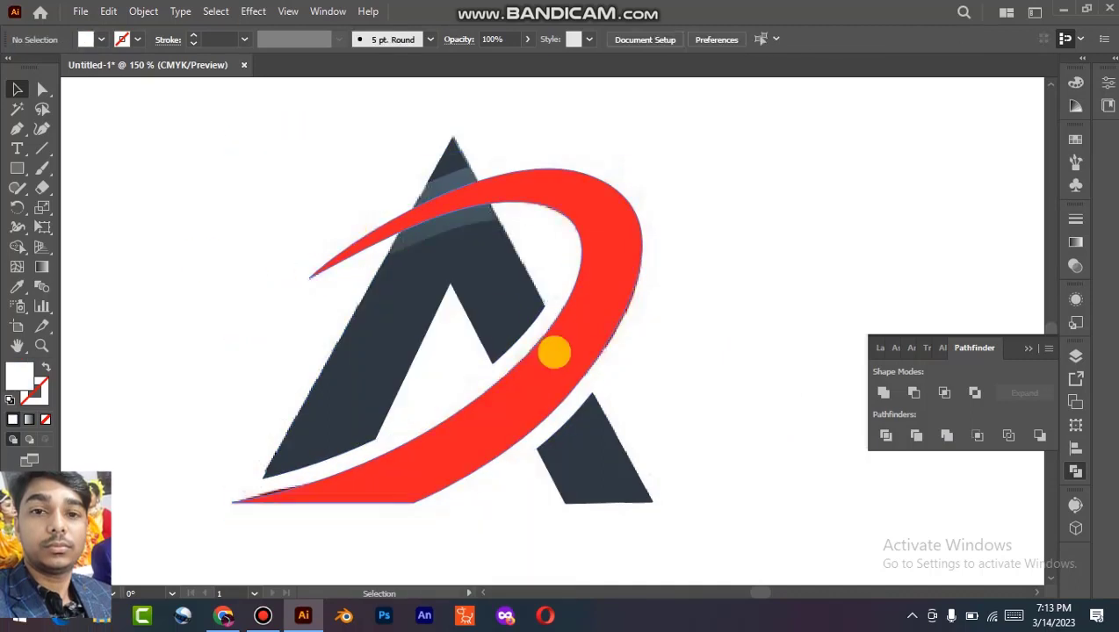
Delete the reference image lying behind the vector logo
left_click(497, 329)
left_click(627, 352)
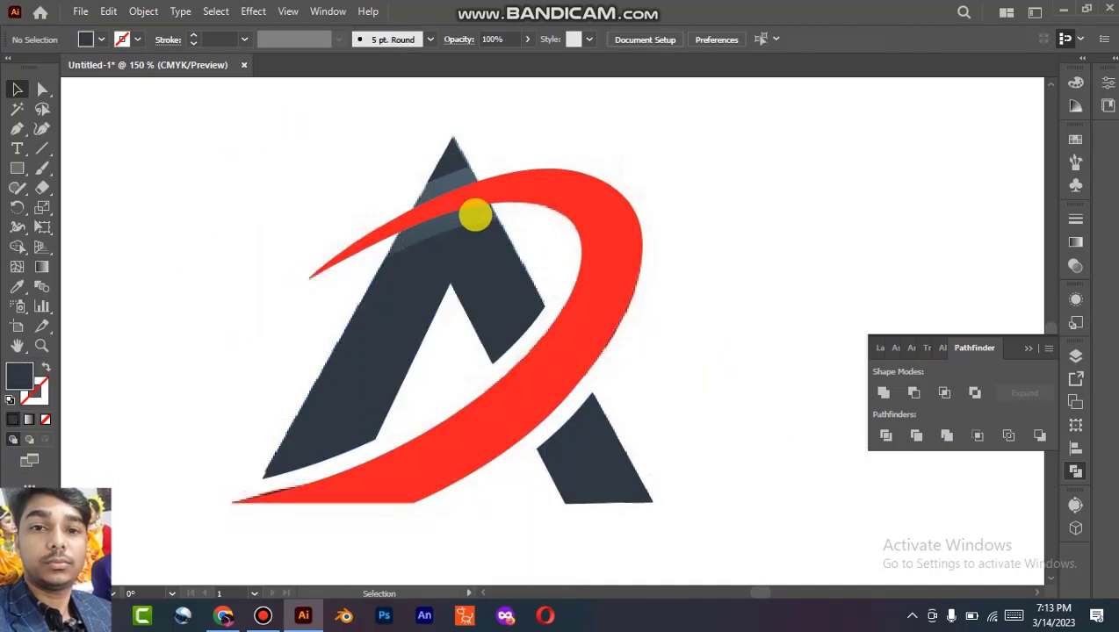
left_click(703, 173)
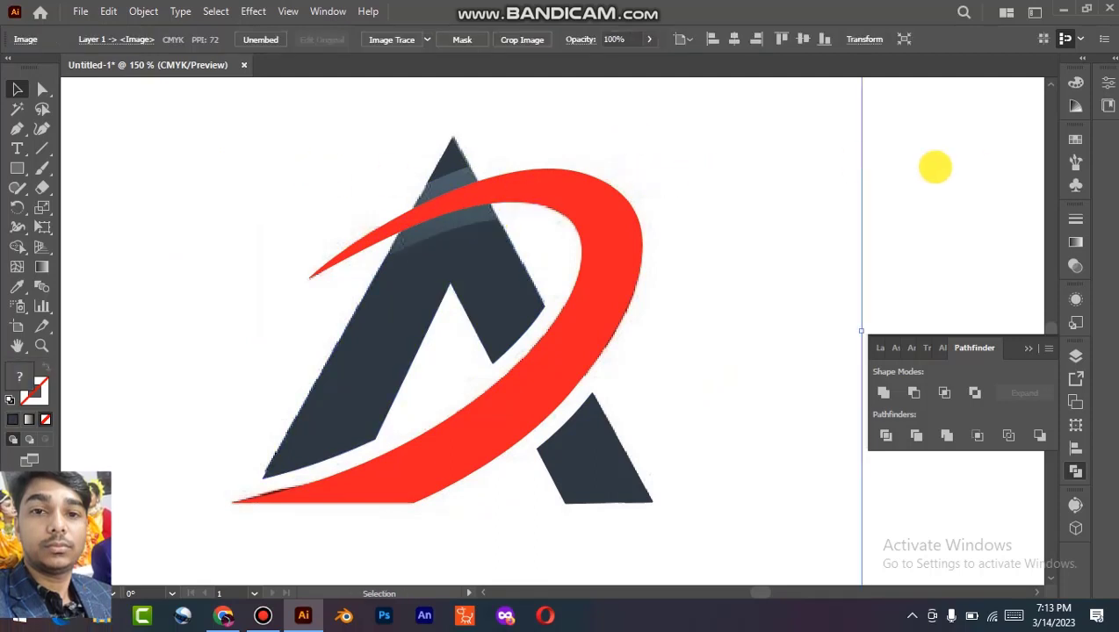
key("Delete")
Draw a rectangle wider than the logo with its upper edge along the baseline of the swoosh and right leg
left_click_drag(676, 438, 710, 381)
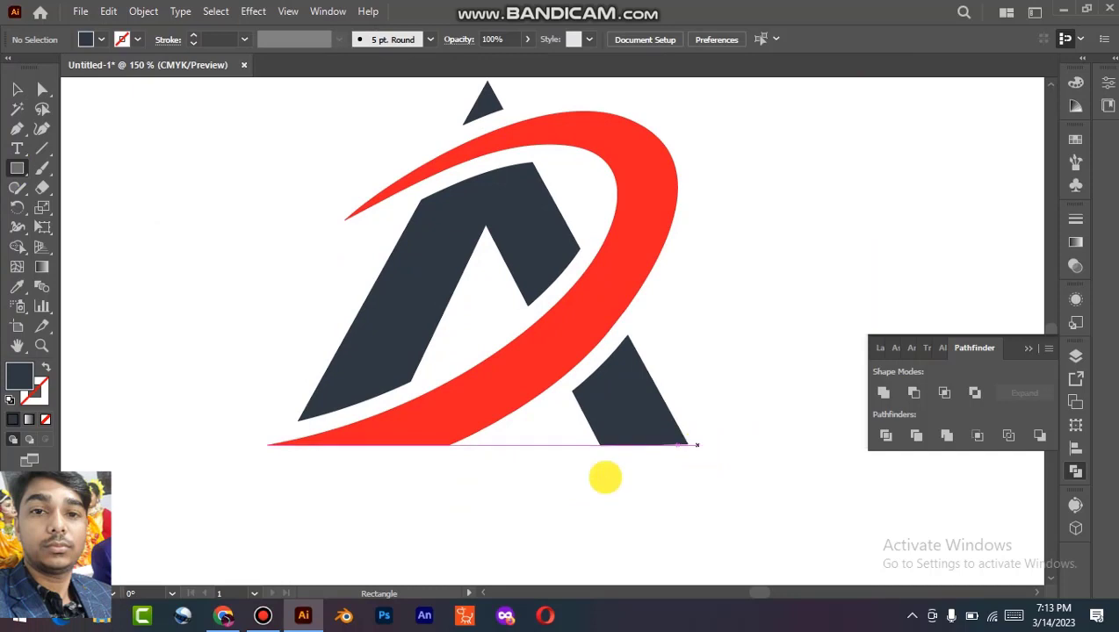
left_click_drag(698, 445, 223, 499)
left_click(17, 88)
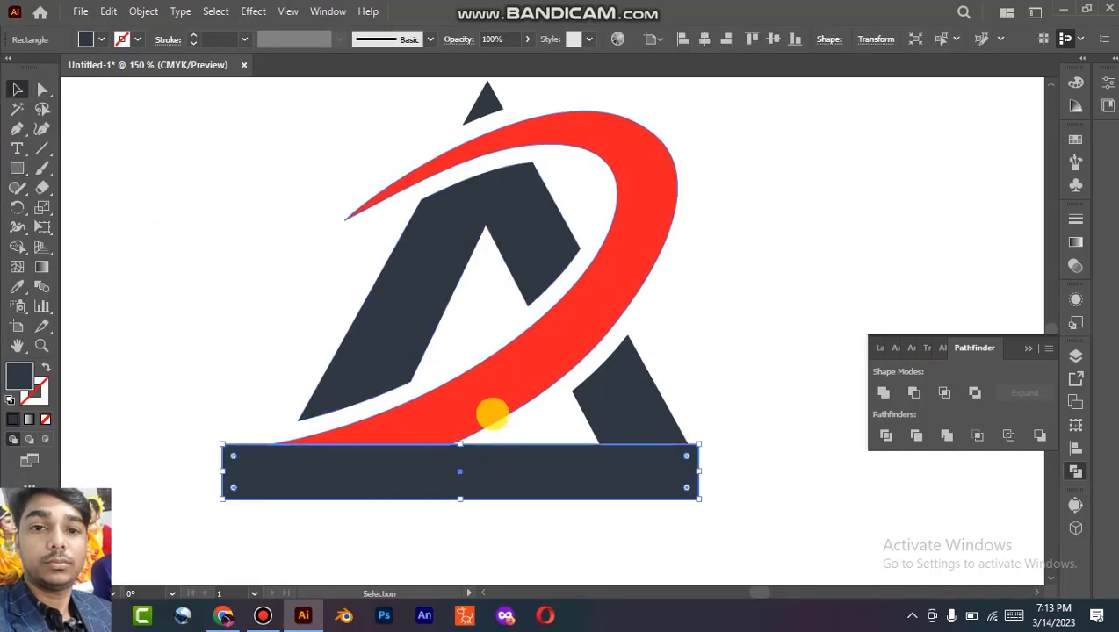
Trim the swoosh and the letter A's right leg against the rectangle with Pathfinder Trim and delete the rectangle
key("ctrl+a")
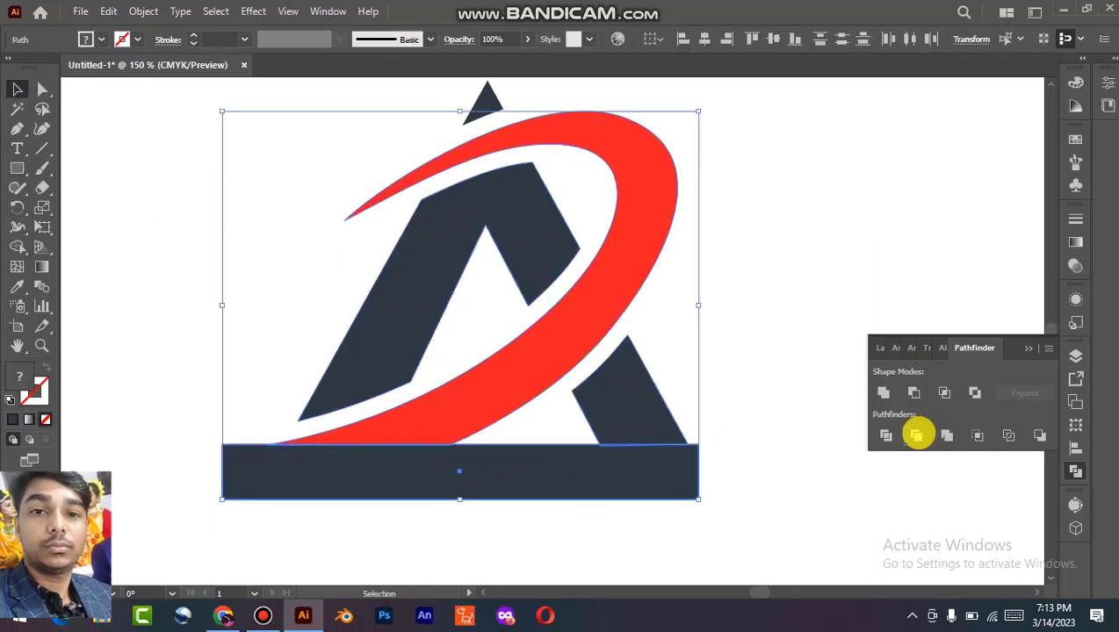
left_click(916, 435)
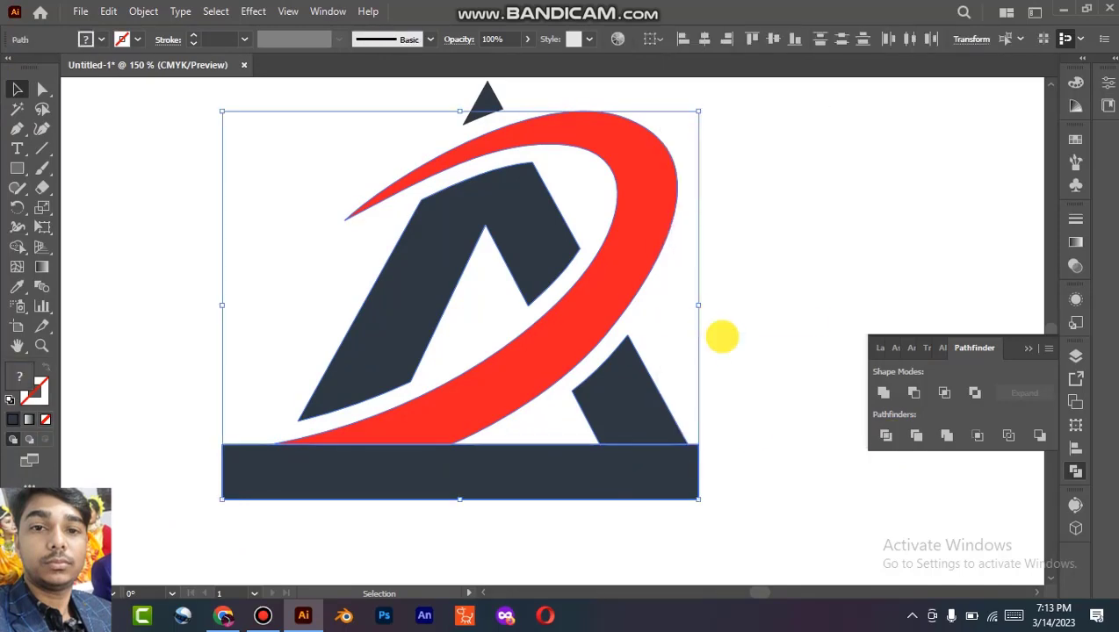
left_click(642, 490)
key("Delete")
key("ctrl+minus")
key("ctrl+minus")
key("ctrl+minus")
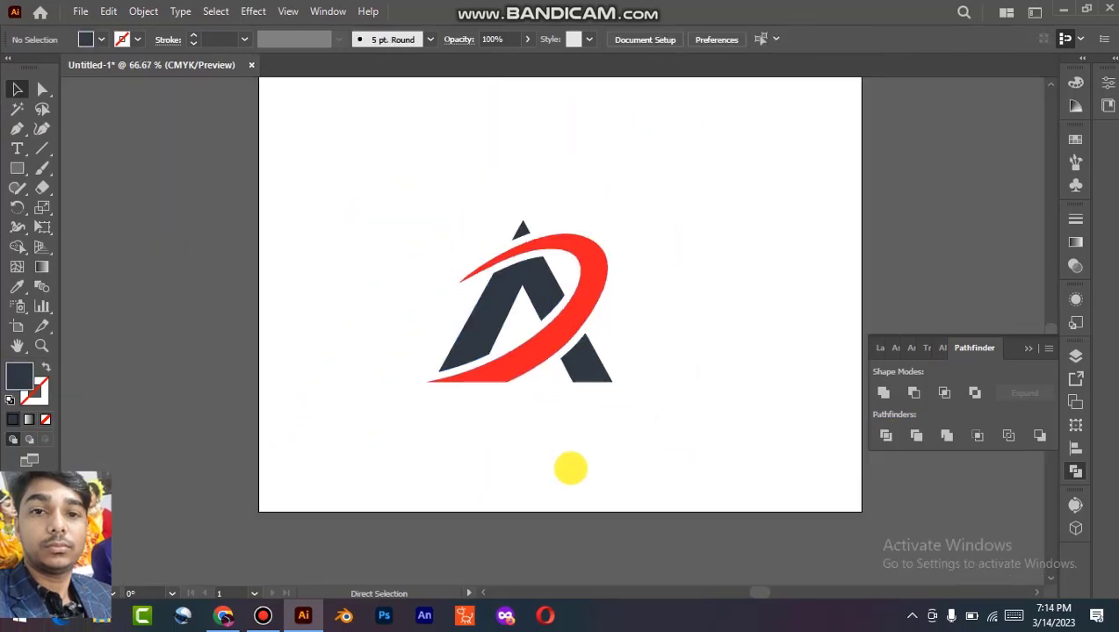
Paste the reference image and place it beside the artboard, left of the logo
left_click(107, 11)
left_click(142, 106)
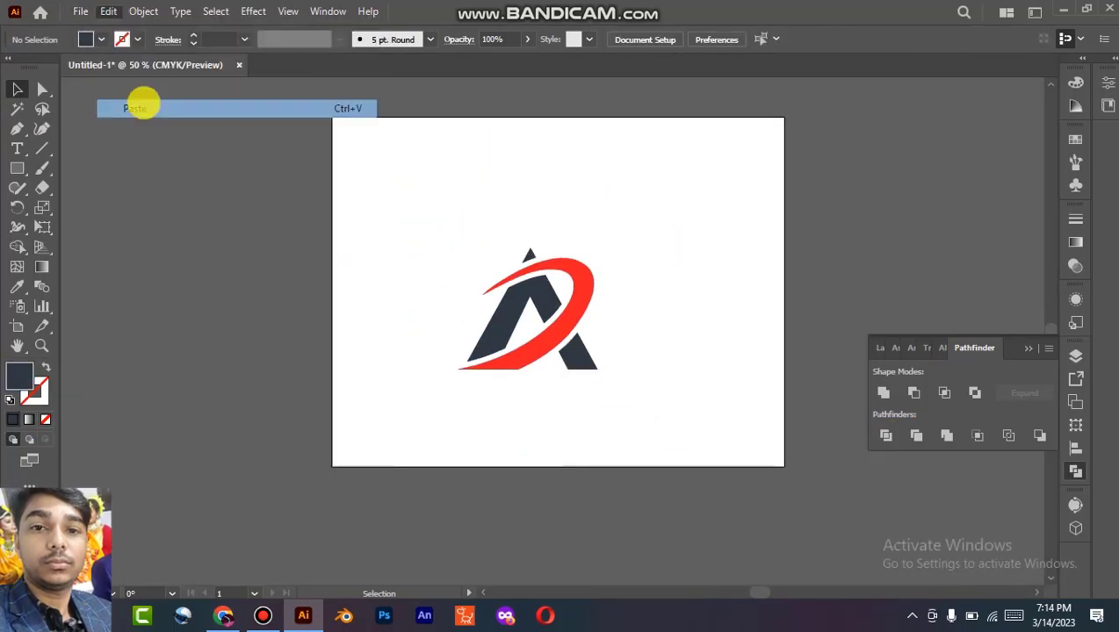
left_click_drag(542, 370, 338, 336)
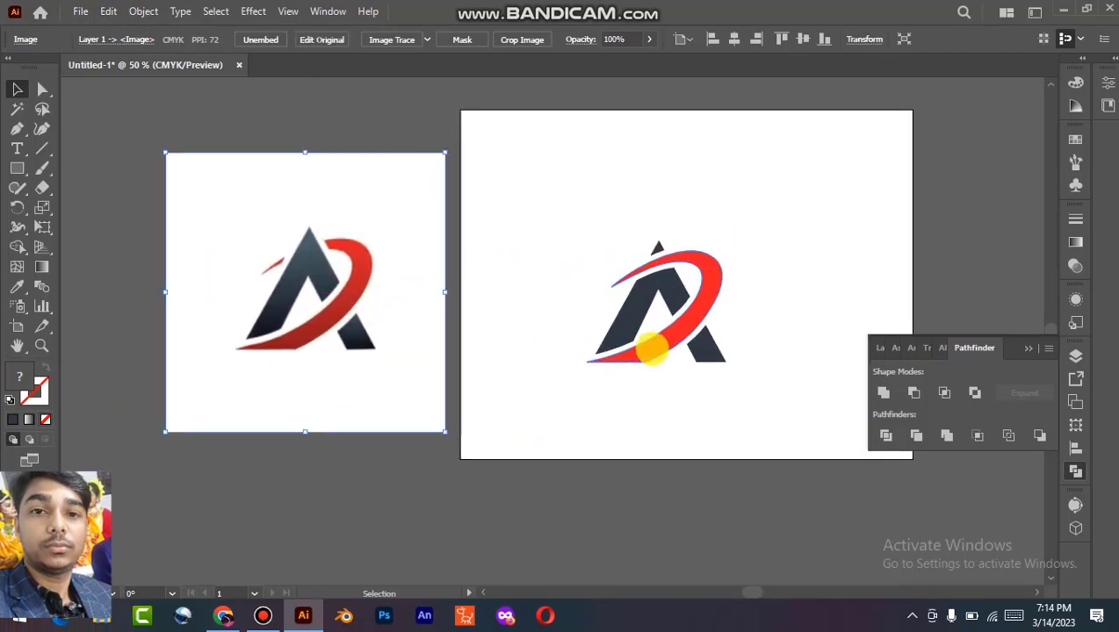
Apply a linear gradient fill to the red swoosh
left_click(654, 332)
left_click(41, 266)
left_click(1075, 242)
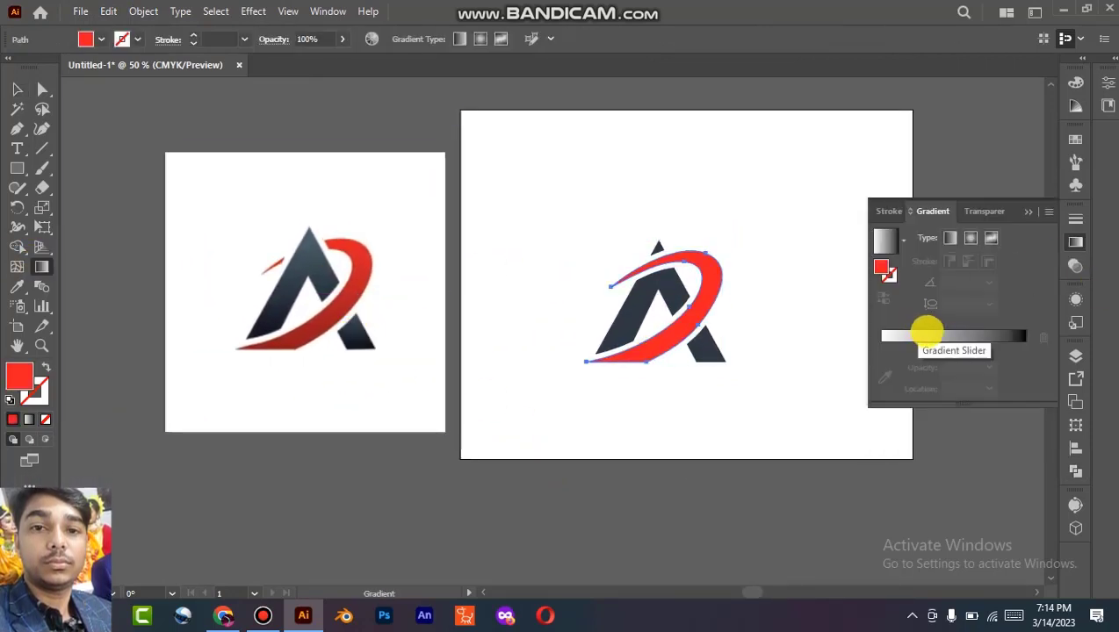
left_click(926, 331)
Color the swoosh gradient's end stop dark red and its start stop bright red from the swatches
double_click(1024, 346)
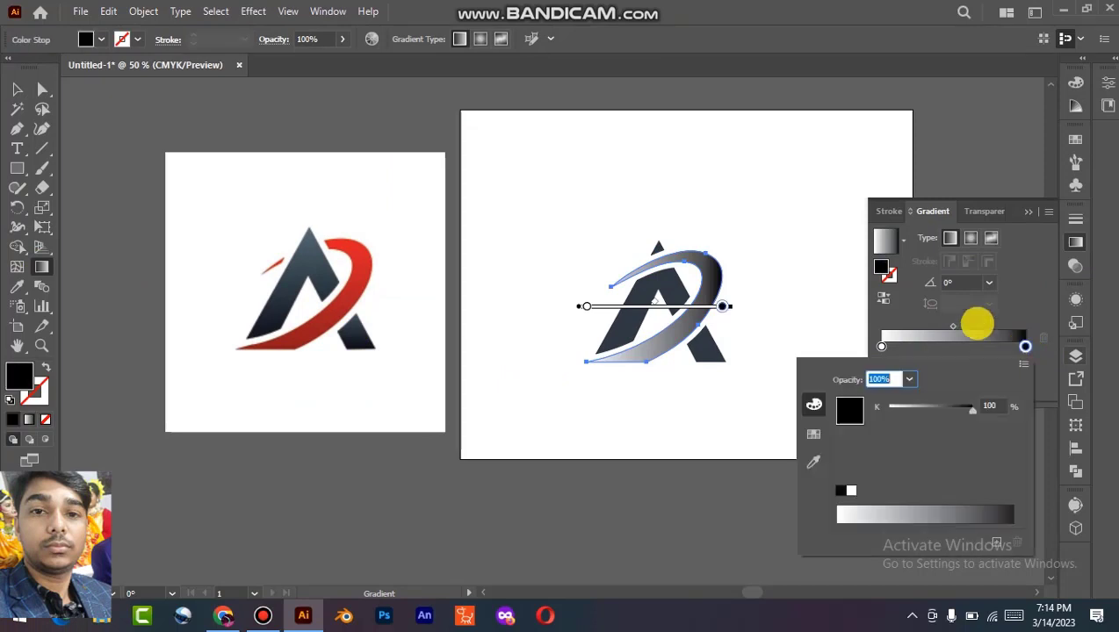
left_click(813, 433)
left_click(930, 398)
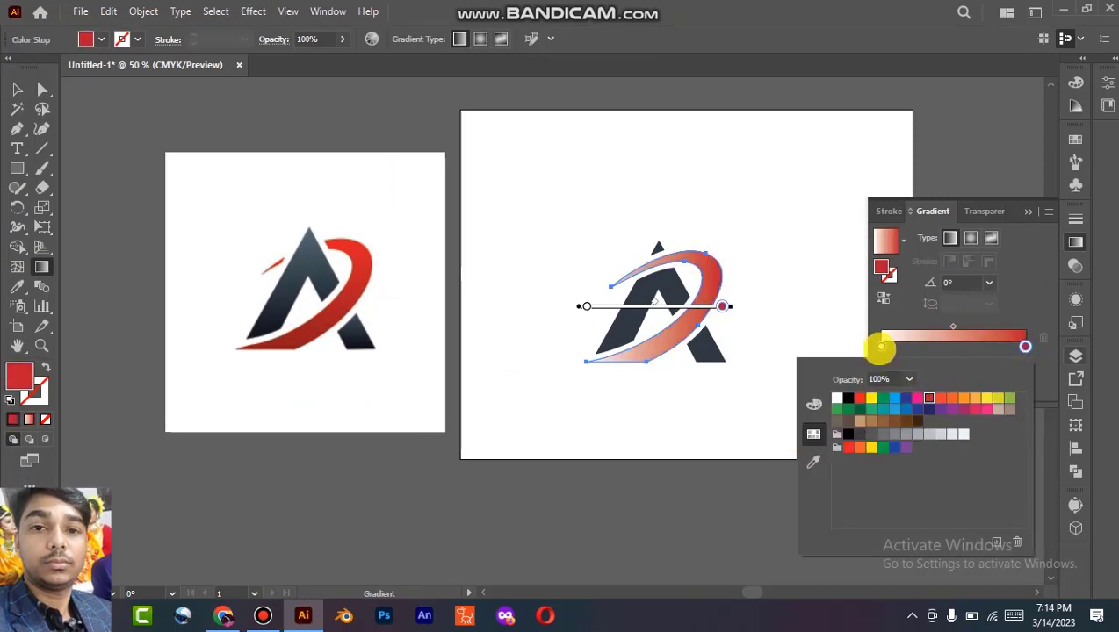
double_click(881, 346)
left_click(859, 397)
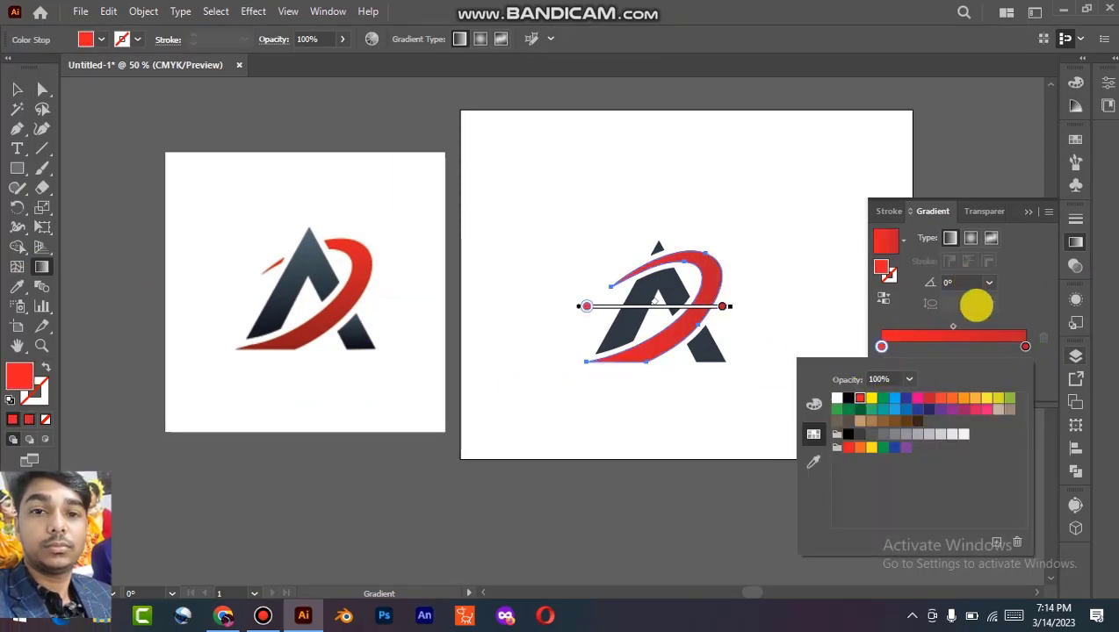
Redirect the swoosh's gradient from above its upper curve to below its base, at an angle of about -109°
mouse_move(639, 388)
left_mouse_down()
mouse_move(746, 267)
mouse_move(737, 262)
mouse_move(622, 397)
left_mouse_up()
left_click_drag(747, 253, 671, 363)
left_click_drag(702, 181, 613, 438)
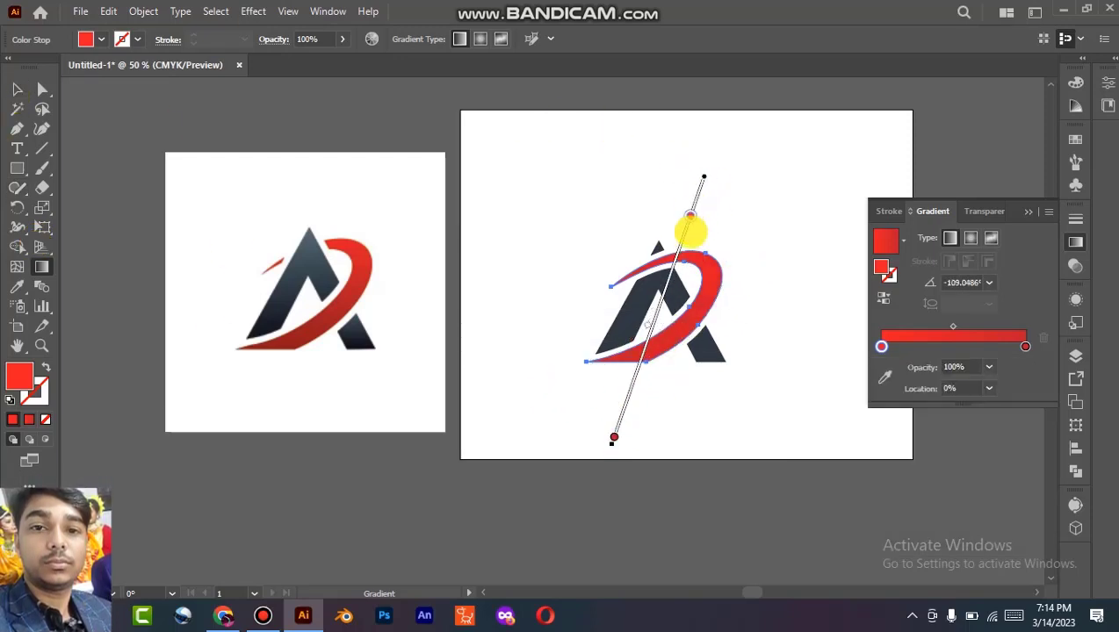
Move the gradient's start stop to about 35.8% and color it with the red sampled from the reference image's swoosh
double_click(669, 276)
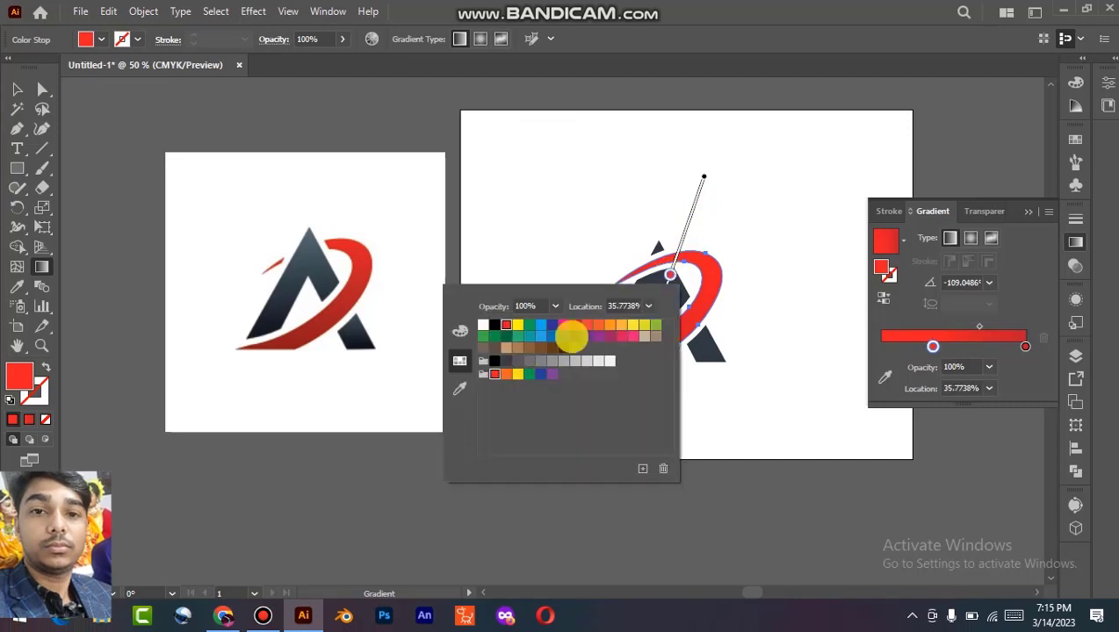
left_click(459, 388)
left_click(342, 244)
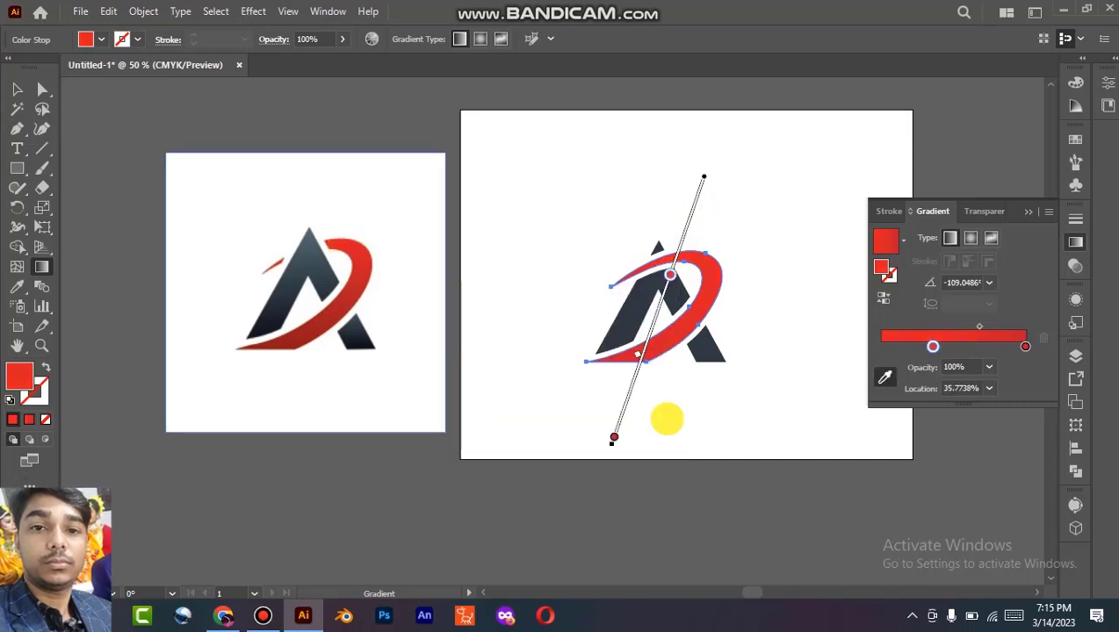
Set the end stop of the swoosh's angled gradient to the dark red swatch
double_click(613, 438)
left_click(530, 282)
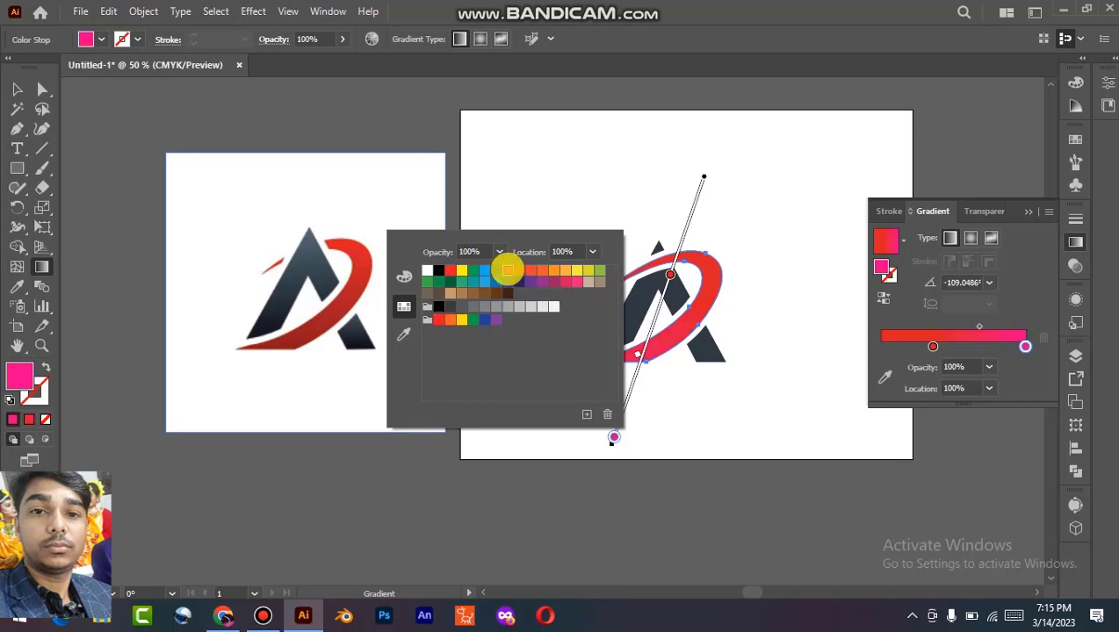
left_click(519, 270)
left_click(930, 345)
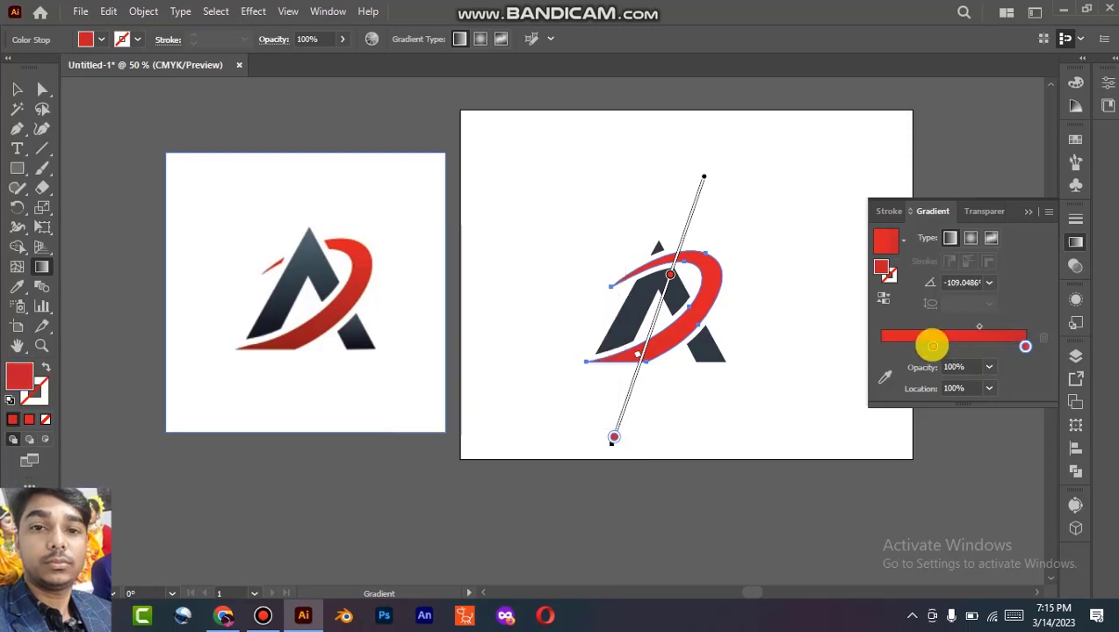
Return the swoosh gradient's start stop to 0% and redraw the gradient diagonally from the swoosh's outer curve down to its base
left_click_drag(930, 345, 881, 345)
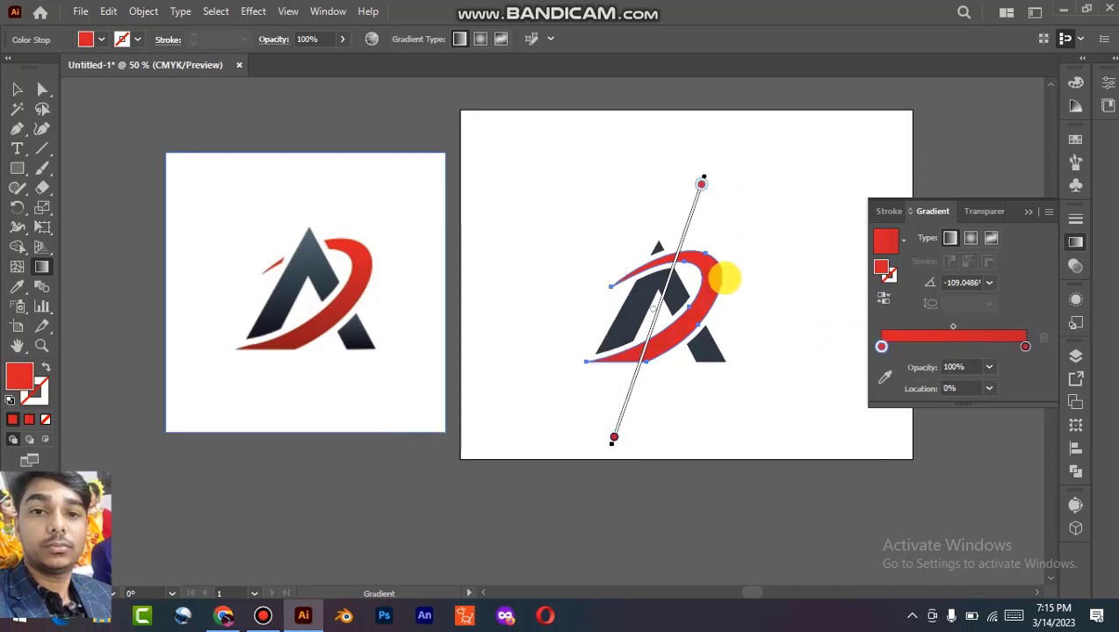
mouse_move(647, 401)
left_mouse_down()
mouse_move(659, 314)
mouse_move(631, 407)
left_mouse_up()
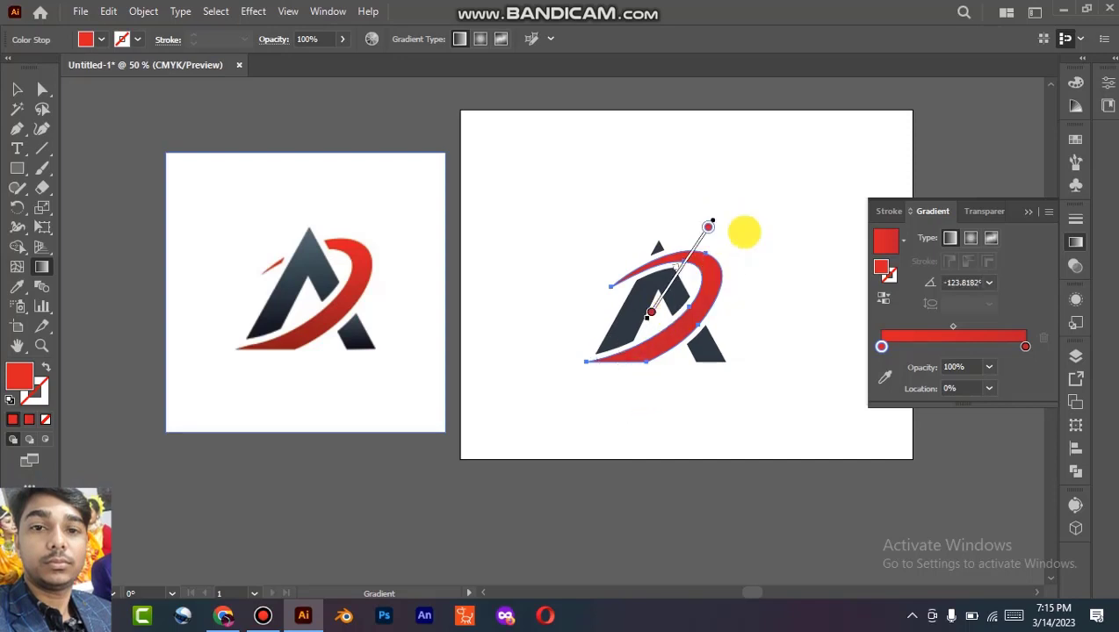
left_click_drag(742, 230, 625, 361)
left_click(17, 89)
left_click(444, 187)
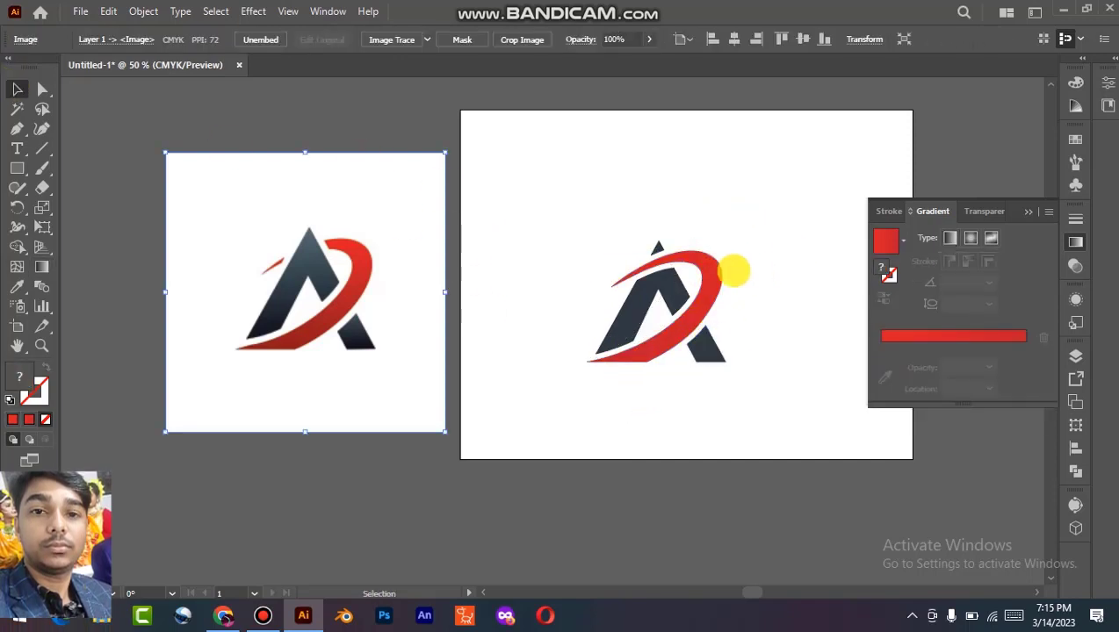
Delete the leftover unfilled curve lying inside the swoosh
key("a")
left_click(718, 271)
left_click_drag(777, 217, 546, 389)
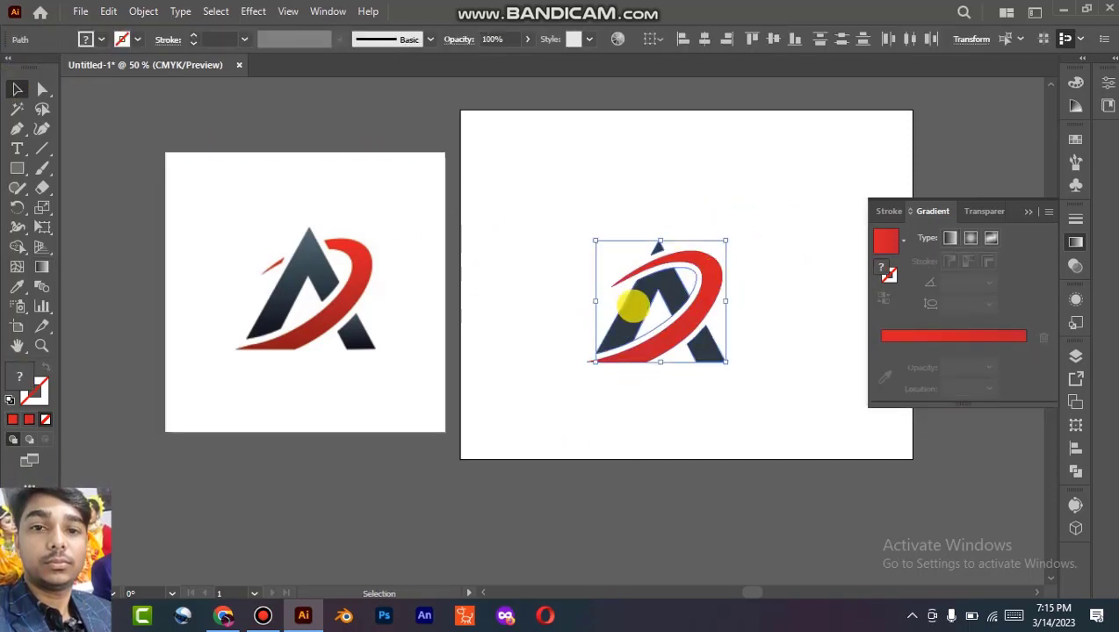
left_click(761, 295)
left_click(692, 283)
key("Delete")
left_click(652, 334)
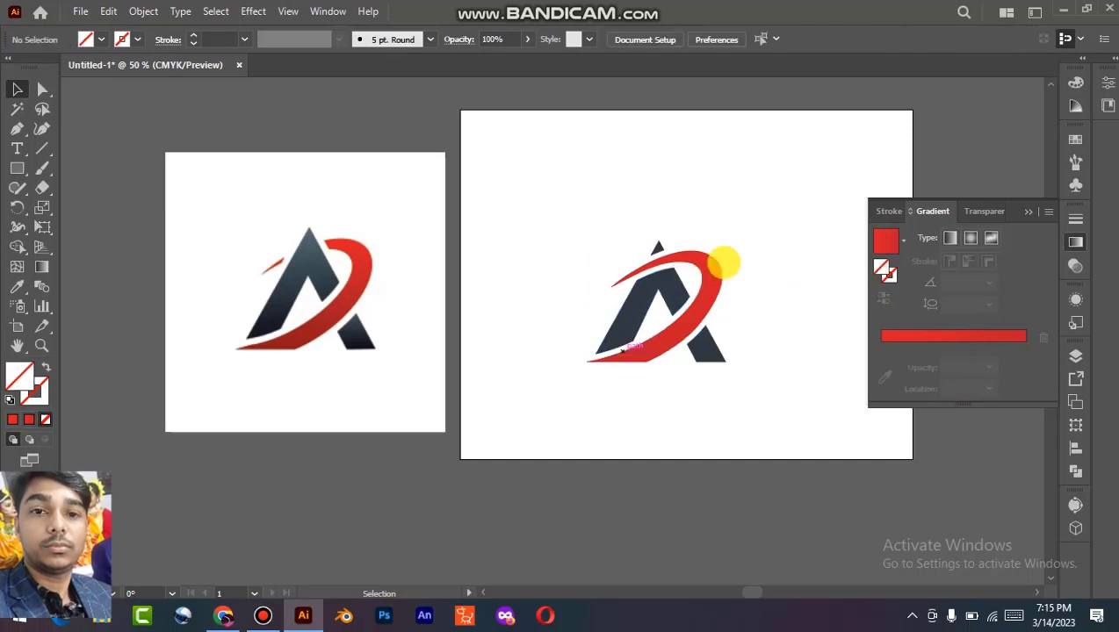
Apply a linear gradient to the letter A group and color its start stop with the dark slate sampled from the reference letter
left_click_drag(766, 205, 577, 397)
left_click(631, 316)
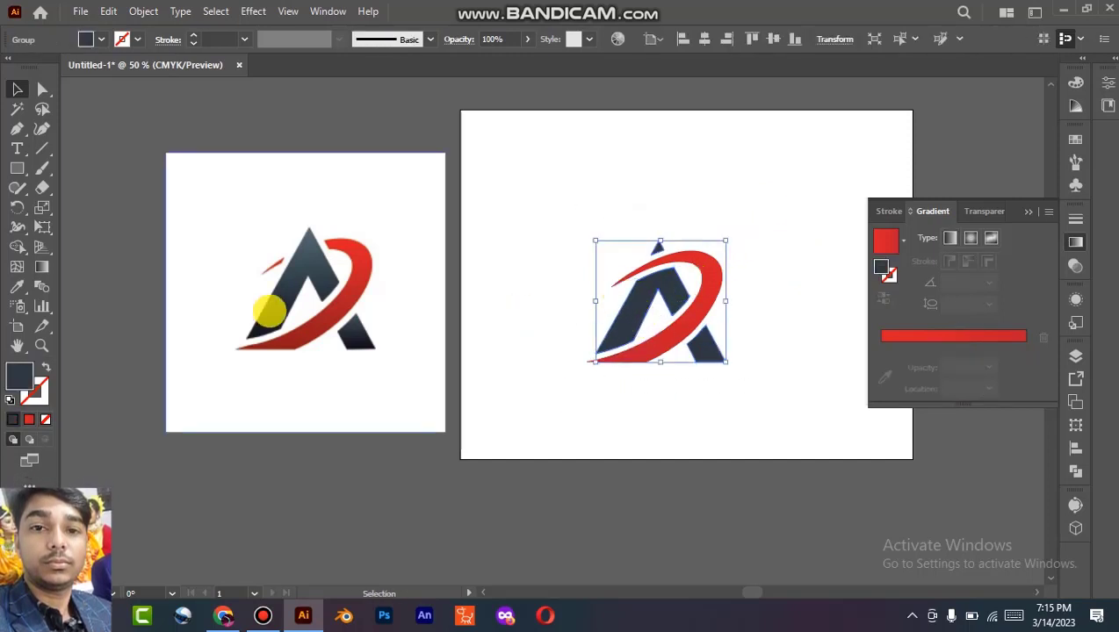
left_click(41, 265)
left_click(953, 337)
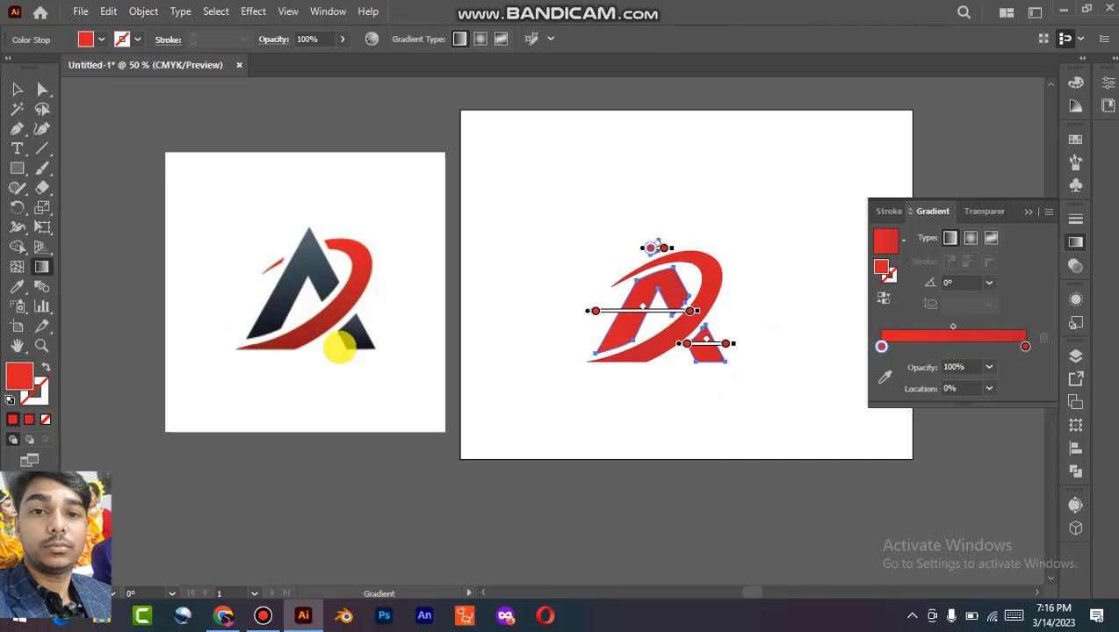
left_click(884, 378)
left_click(318, 282)
Color the letter gradient's end stop with the near-black sampled from the reference letter's right leg
left_click(1025, 346)
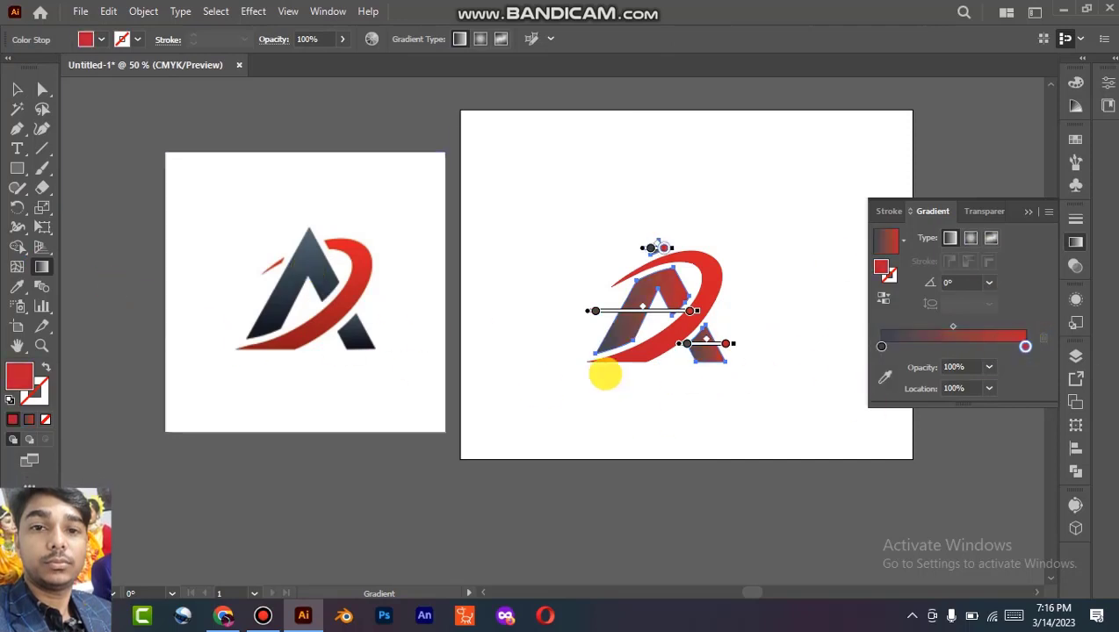
left_click(360, 342)
double_click(1025, 346)
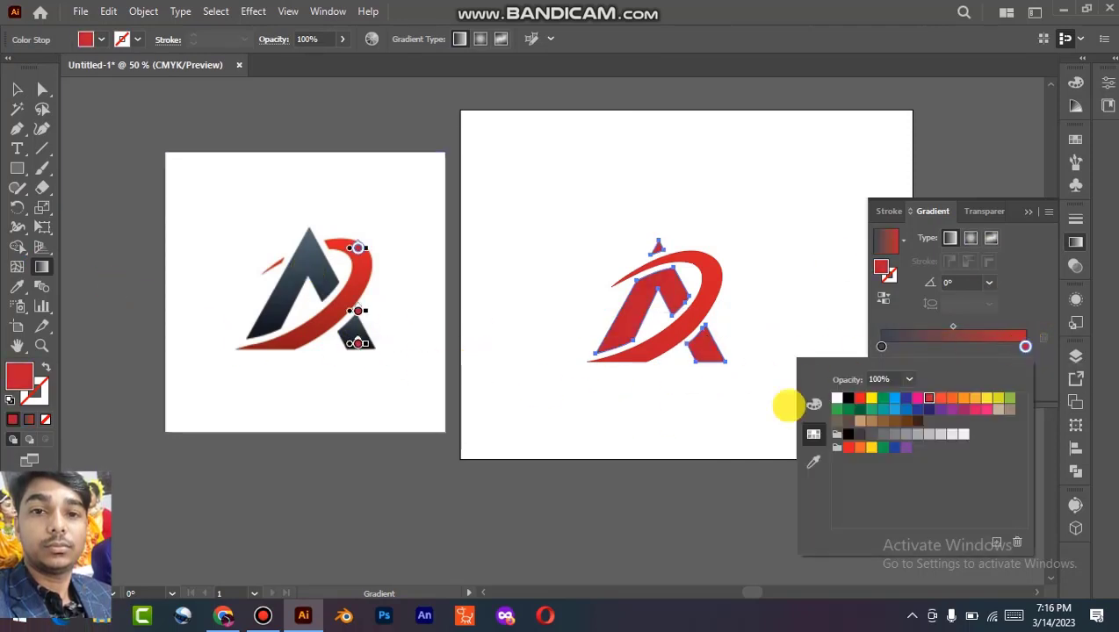
left_click(787, 400)
left_click(263, 324)
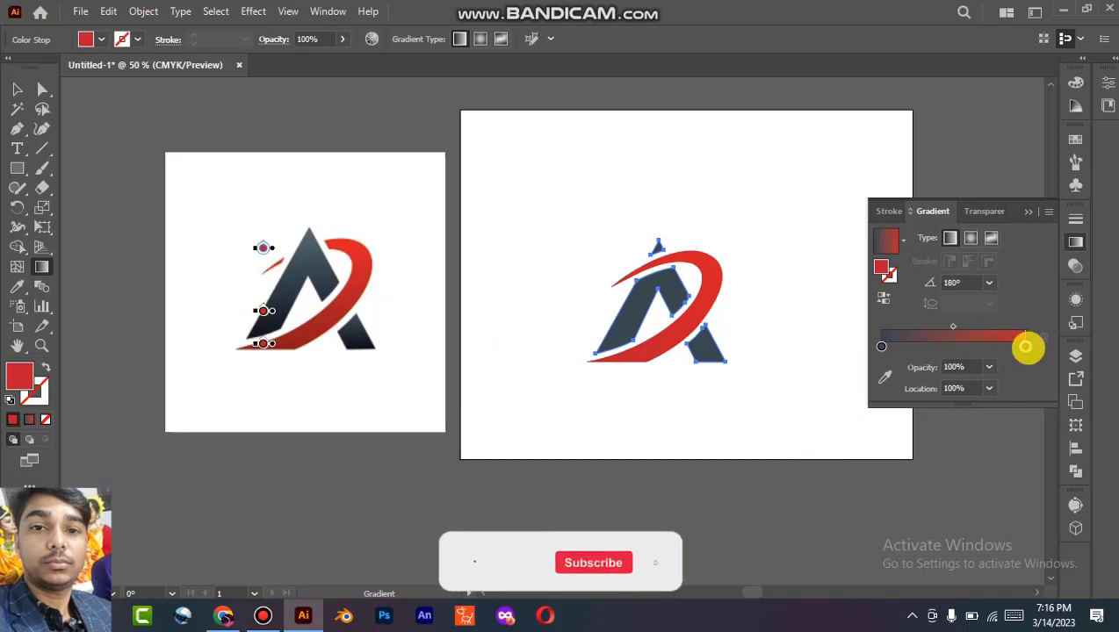
left_click(885, 378)
left_click(351, 338)
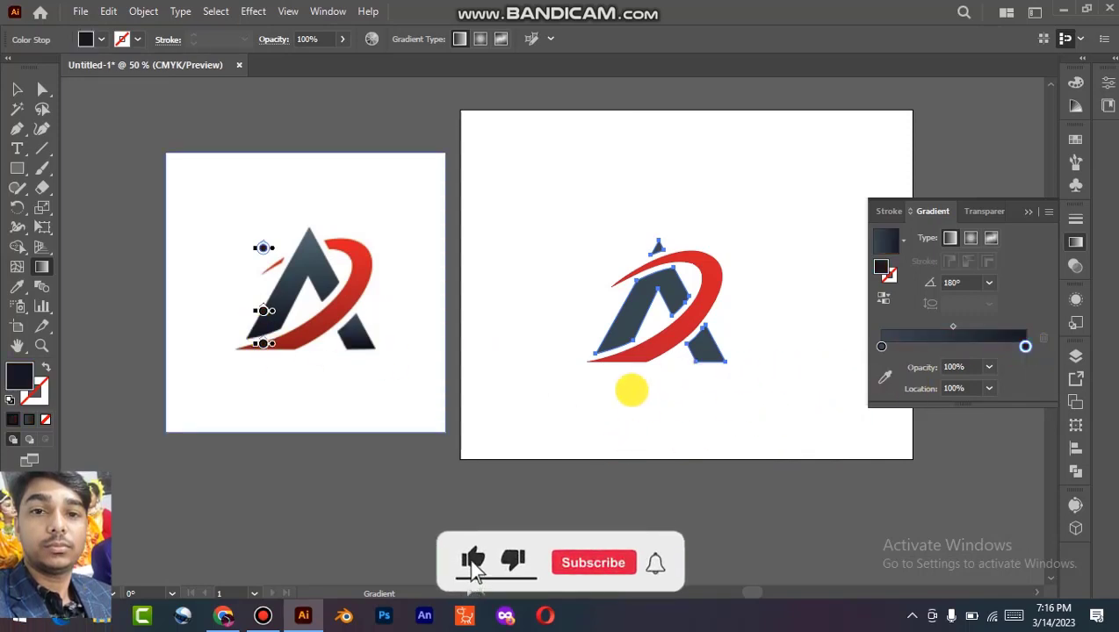
Redirect the letter A's gradient from above its peak to below its base, at an angle of about -102°
left_click_drag(630, 392, 636, 369)
left_click_drag(650, 224, 636, 342)
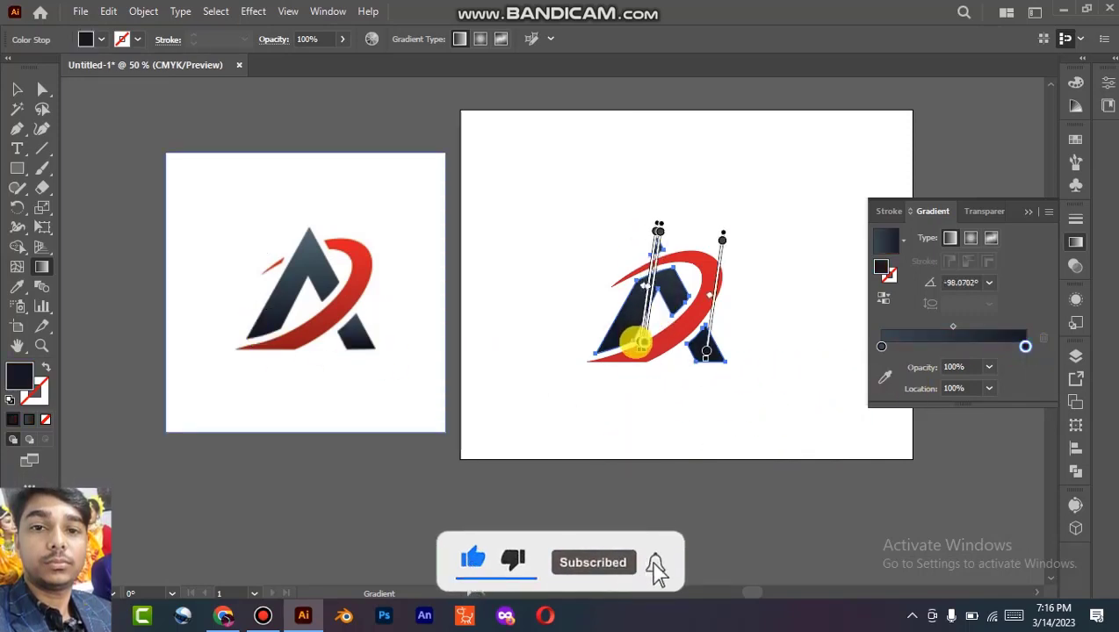
double_click(14, 92)
left_click(625, 425)
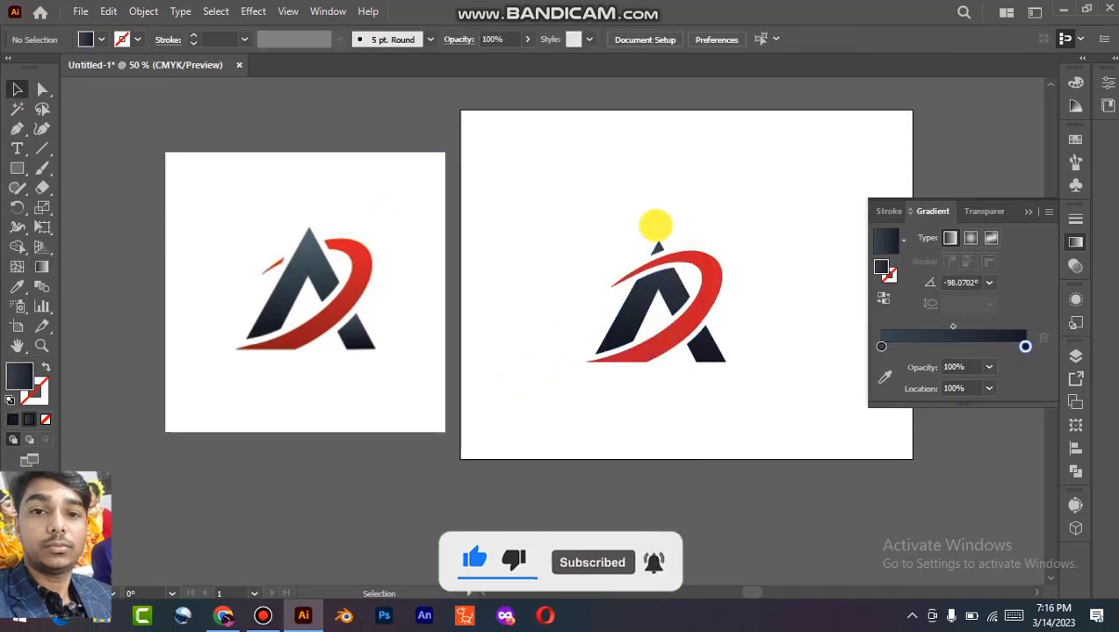
left_click(654, 263)
left_click(42, 266)
left_click_drag(664, 214, 608, 476)
left_click(17, 89)
left_click(779, 248)
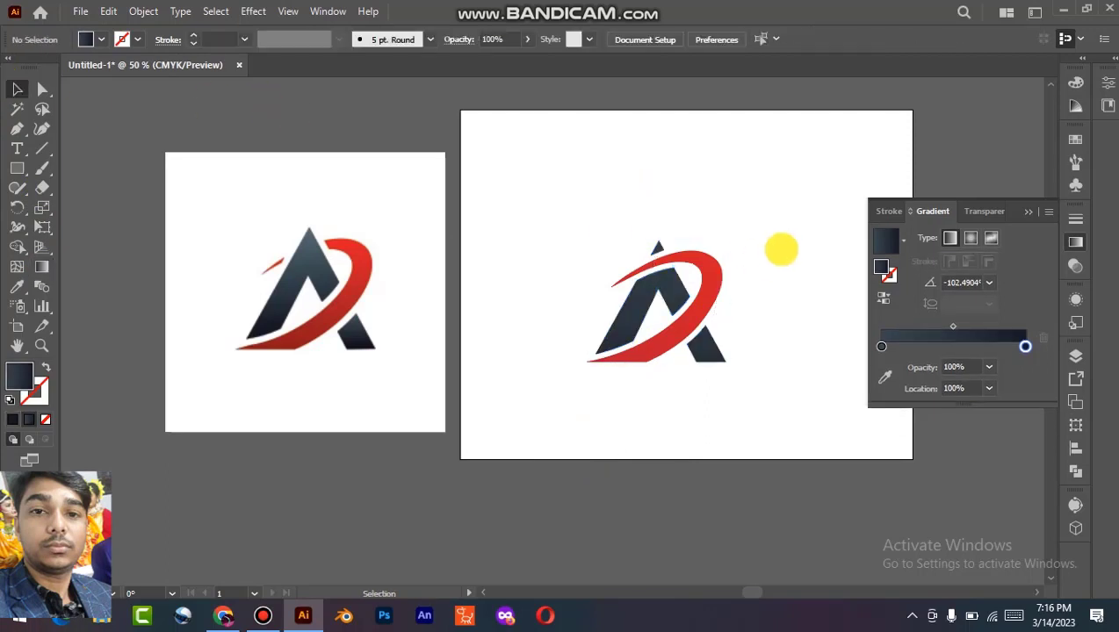
Shift the reference image about 72 pt farther from the artboard and draw a 792 × 442 pt rectangle across the artboard's upper part
left_click(443, 162)
left_click_drag(309, 288, 265, 280)
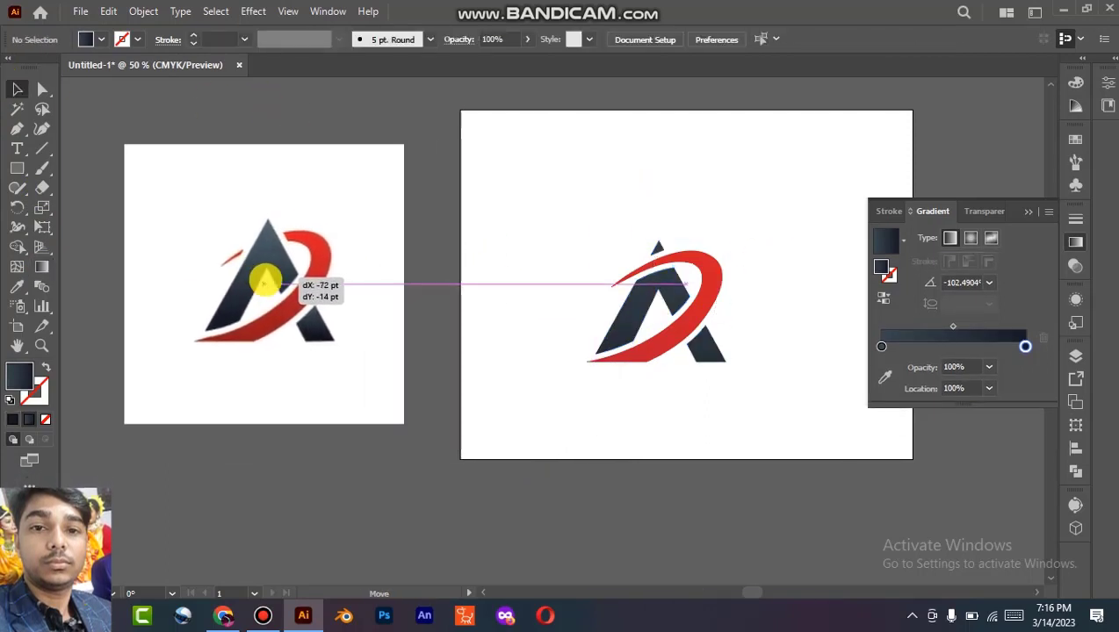
key("space")
left_click_drag(644, 383, 467, 376)
left_click_drag(284, 105, 736, 355)
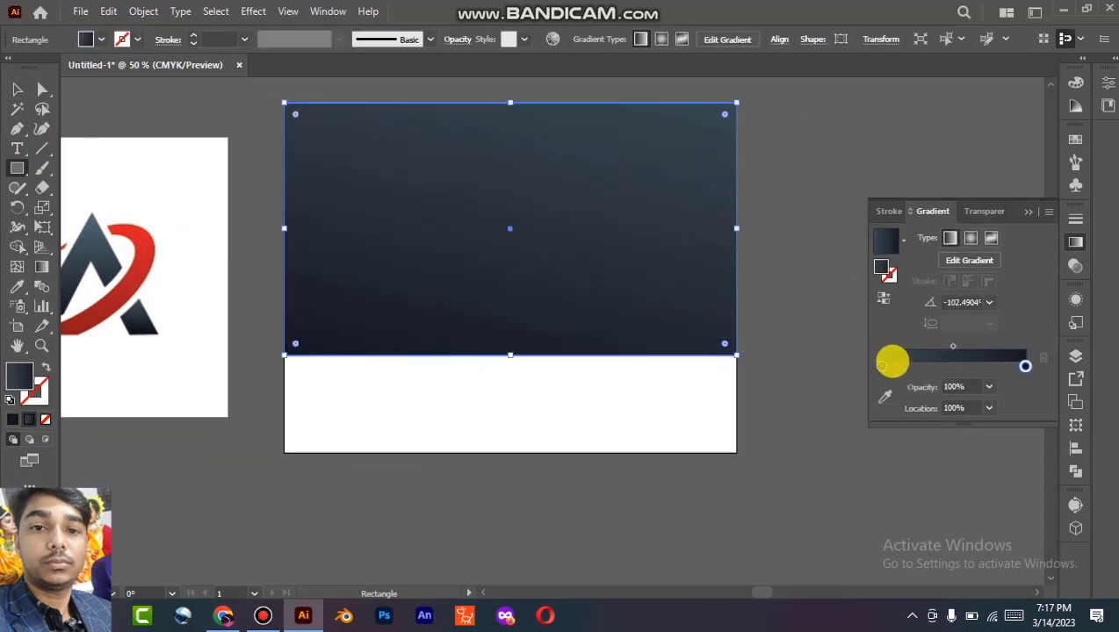
Try to recolor the rectangle's gradient stops from the gray swatches
double_click(881, 366)
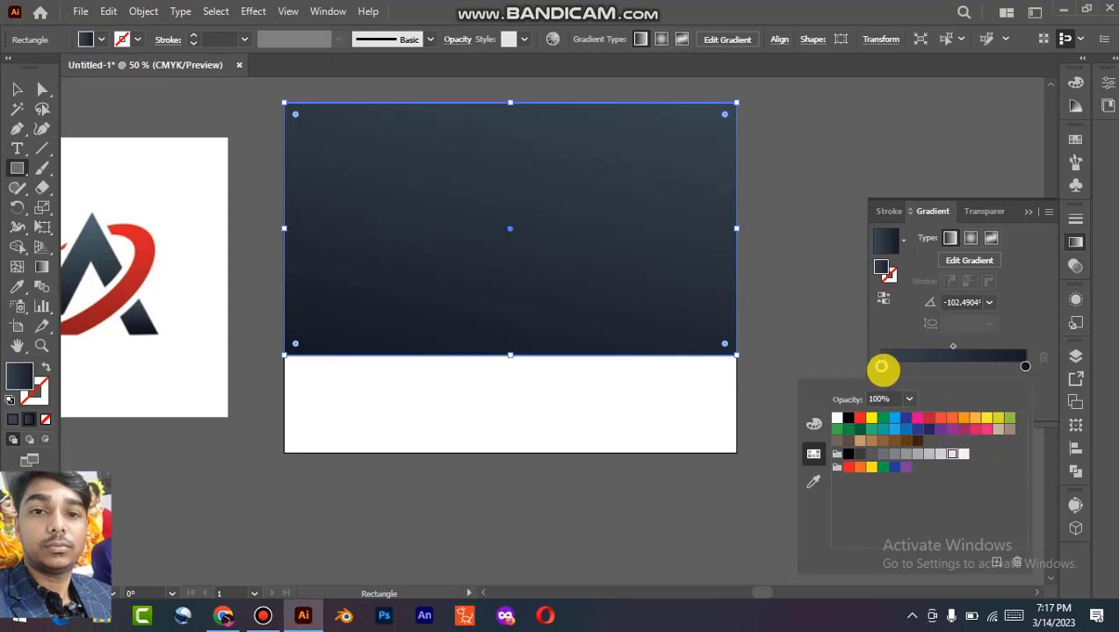
double_click(881, 366)
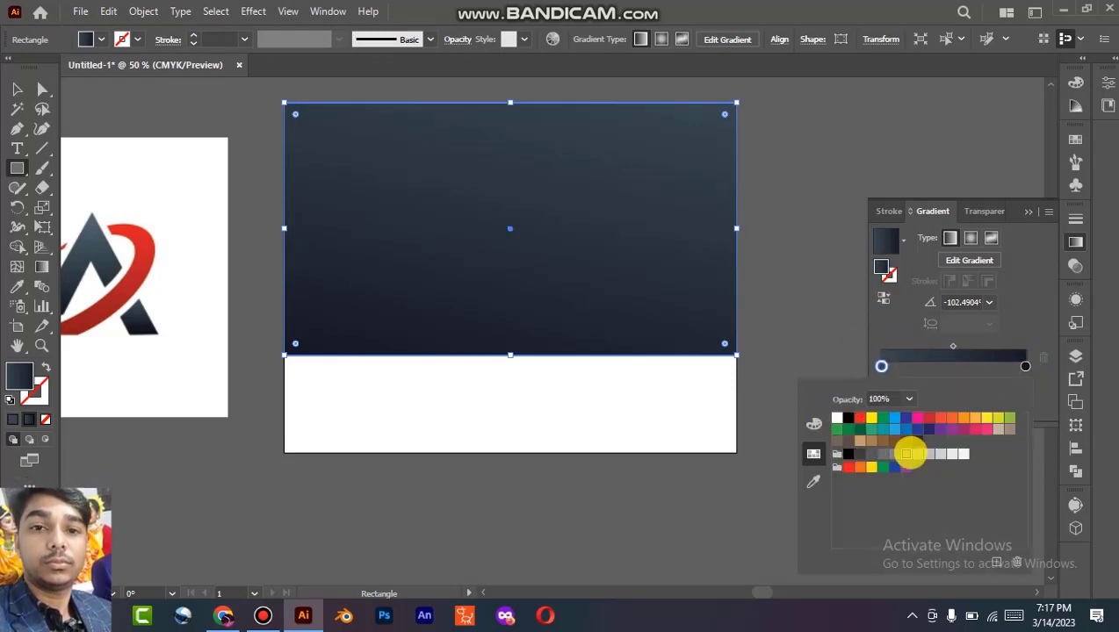
double_click(1024, 367)
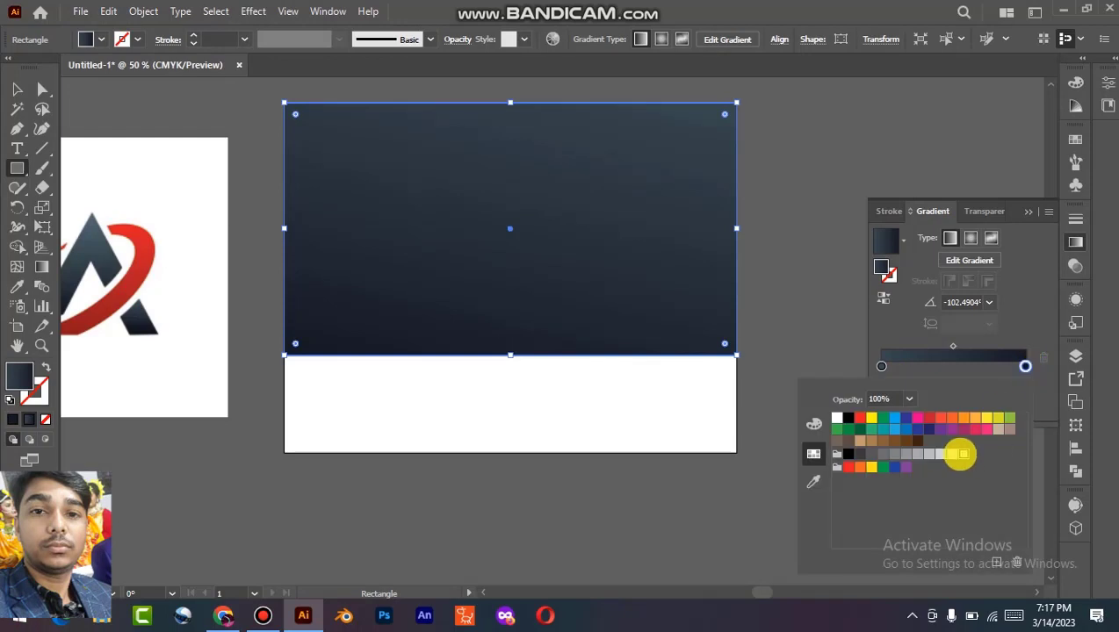
left_click(12, 91)
left_click(251, 110)
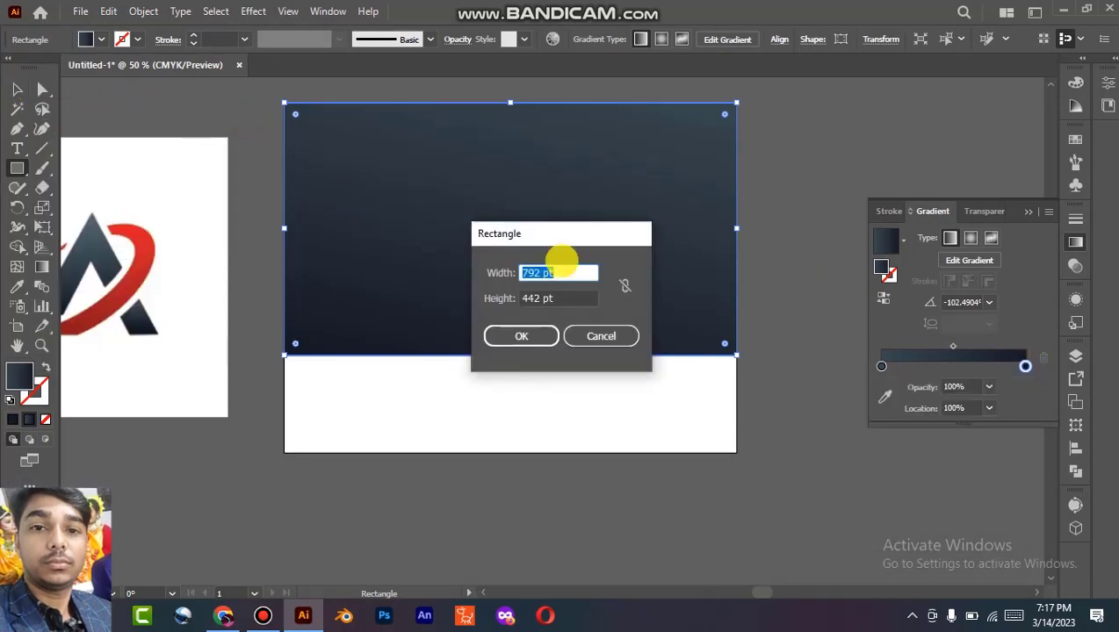
left_click(599, 334)
left_click(16, 89)
left_click(242, 112)
left_click(350, 140)
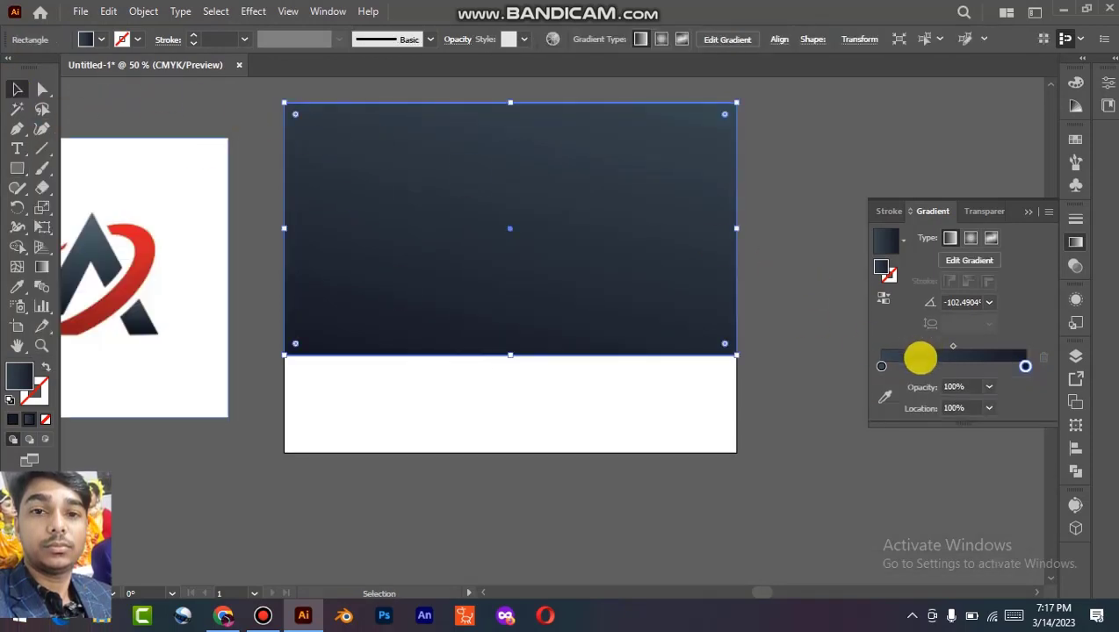
Color the end stop of the rectangle's gradient with the white sampled from the reference image's background
mouse_move(880, 365)
left_mouse_down()
mouse_move(974, 366)
mouse_move(891, 367)
left_mouse_up()
double_click(891, 367)
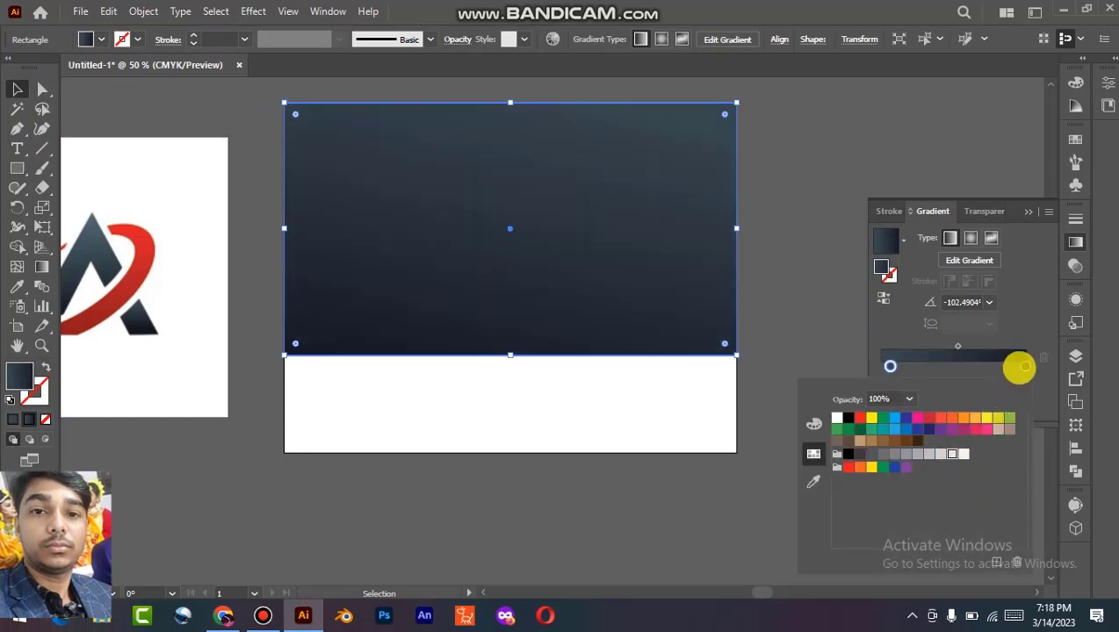
left_click(1024, 366)
left_click(886, 401)
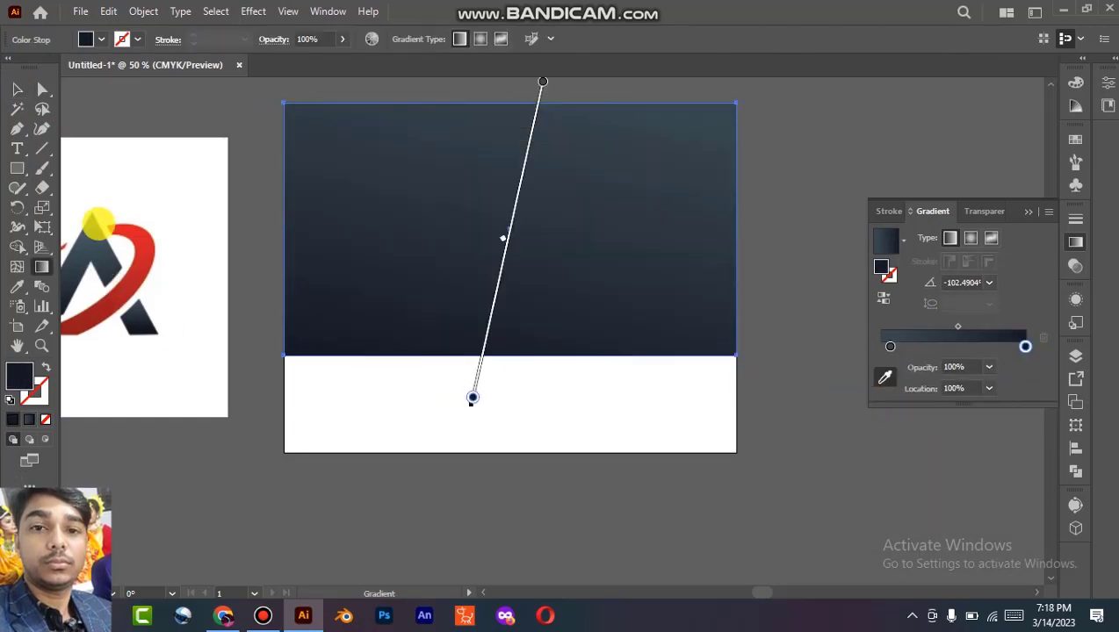
left_click(127, 201)
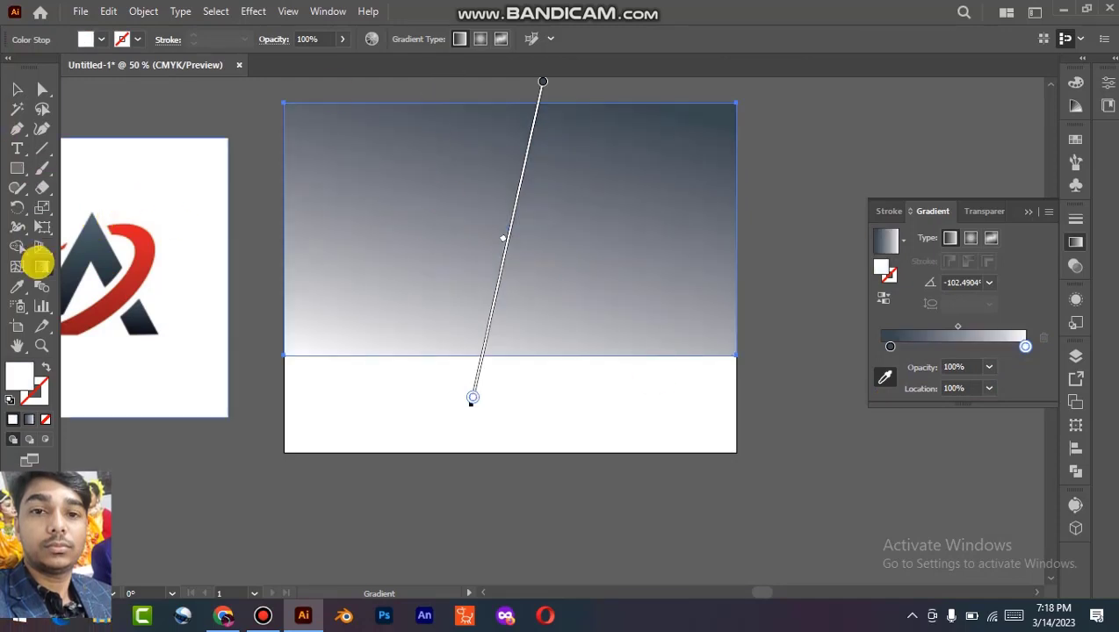
Shift the rectangle gradient's midpoint toward the dark end and place the start stop at 0%
left_click(39, 264)
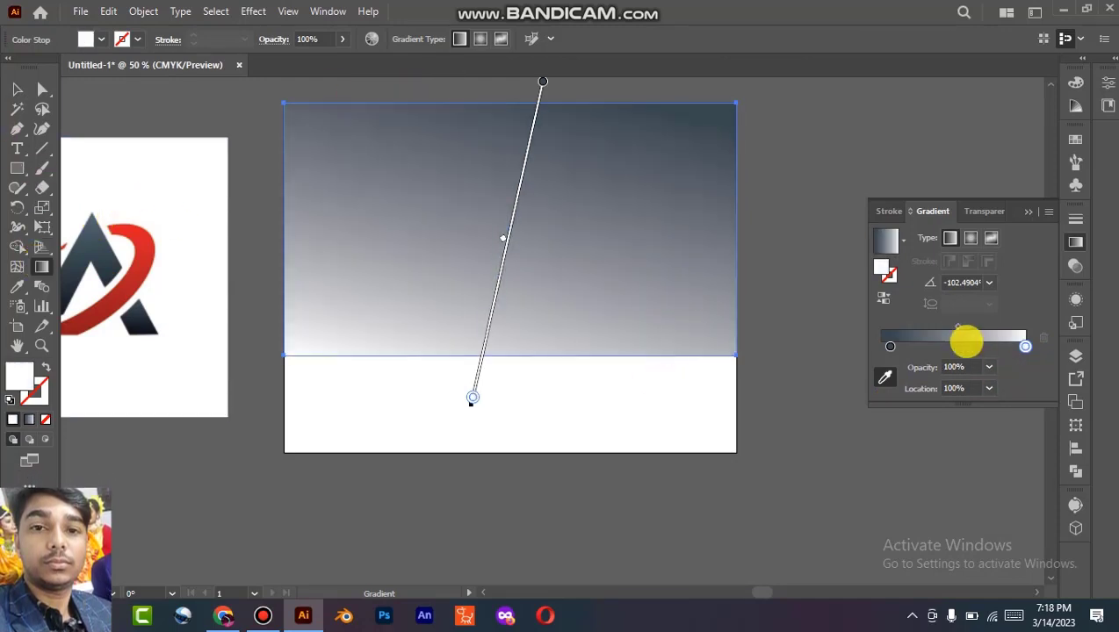
left_click_drag(959, 329, 917, 325)
left_click(880, 346)
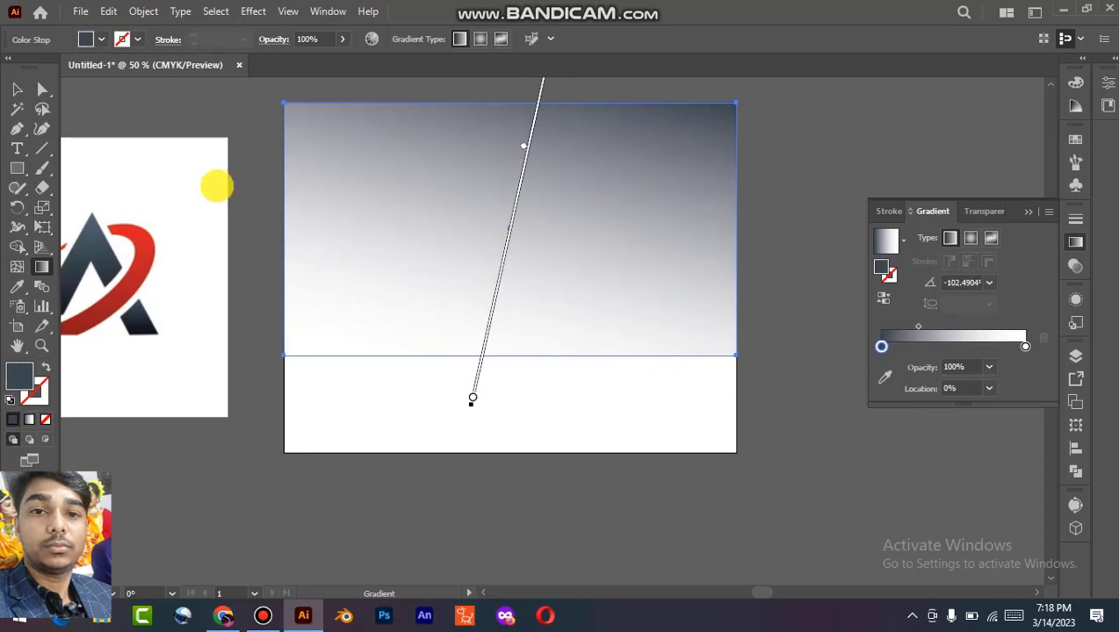
Create a vertically mirrored copy of the gradient rectangle filling the artboard's lower strip, with its upper edge meeting the first rectangle
left_click(19, 90)
left_click_drag(517, 155, 518, 167)
left_click_drag(511, 115, 509, 452)
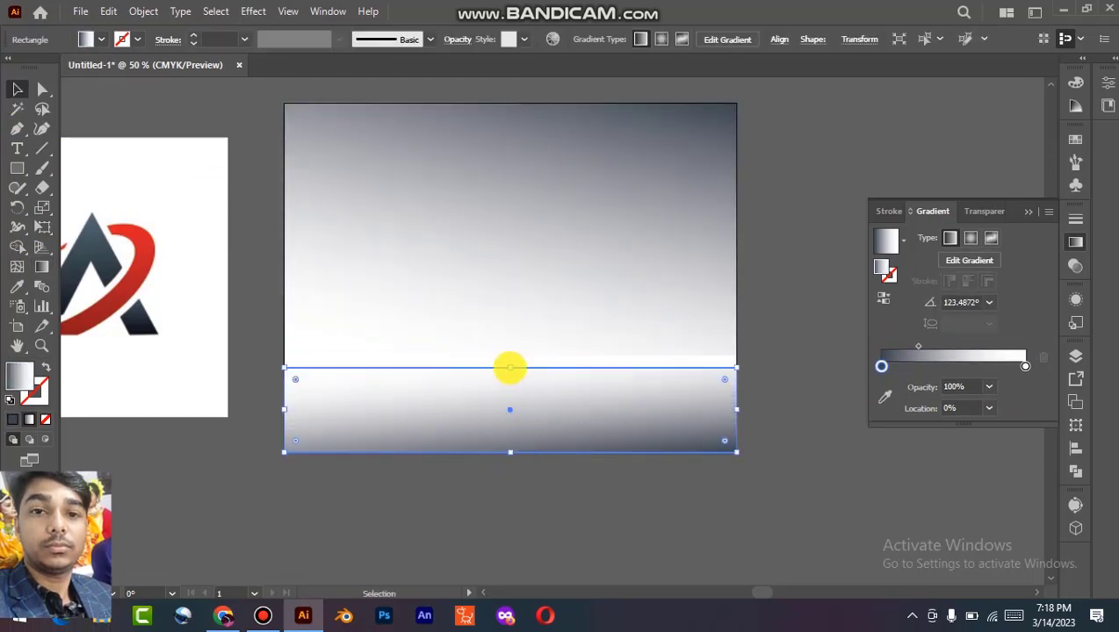
left_click_drag(509, 367, 509, 355)
Add a color stop at about 8.66% to the lower rectangle's gradient, then delete it and undo that deletion
double_click(881, 367)
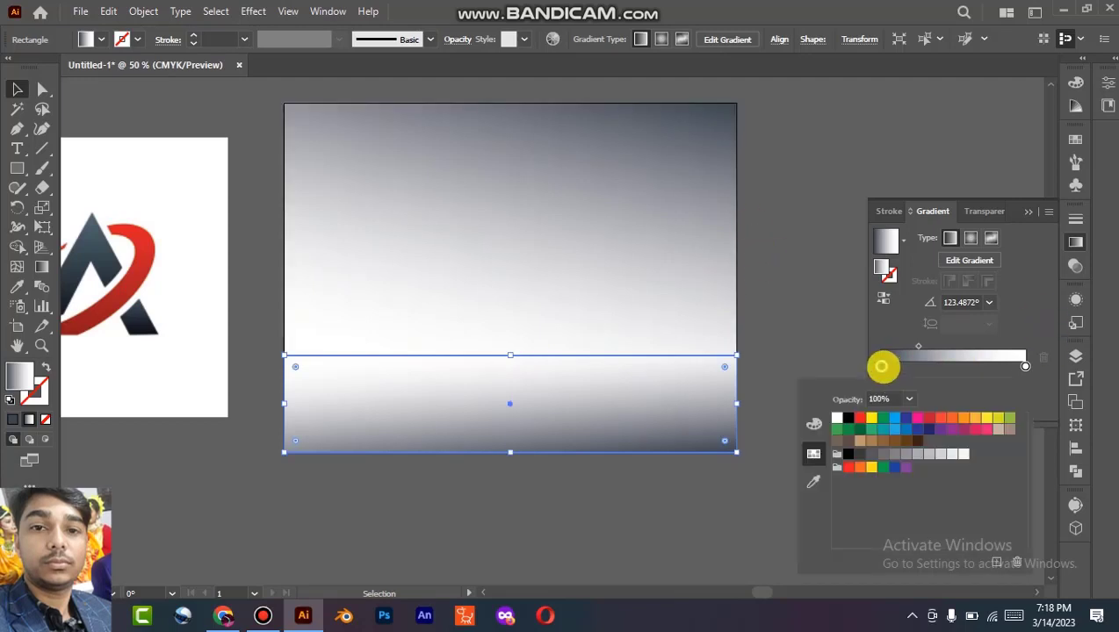
left_click(899, 368)
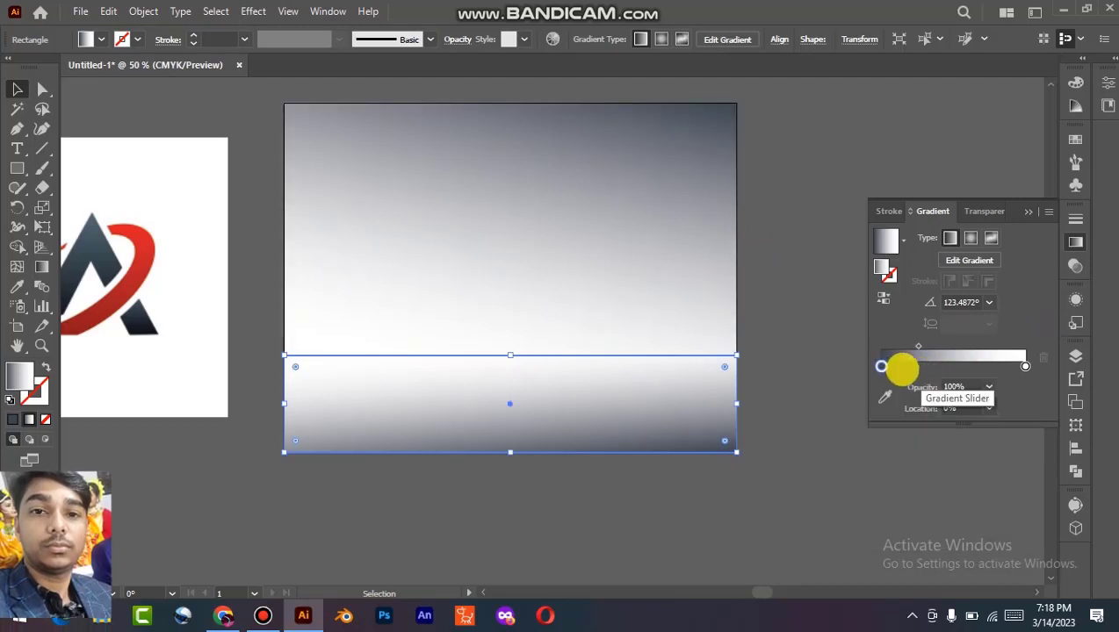
left_click(893, 365)
double_click(892, 365)
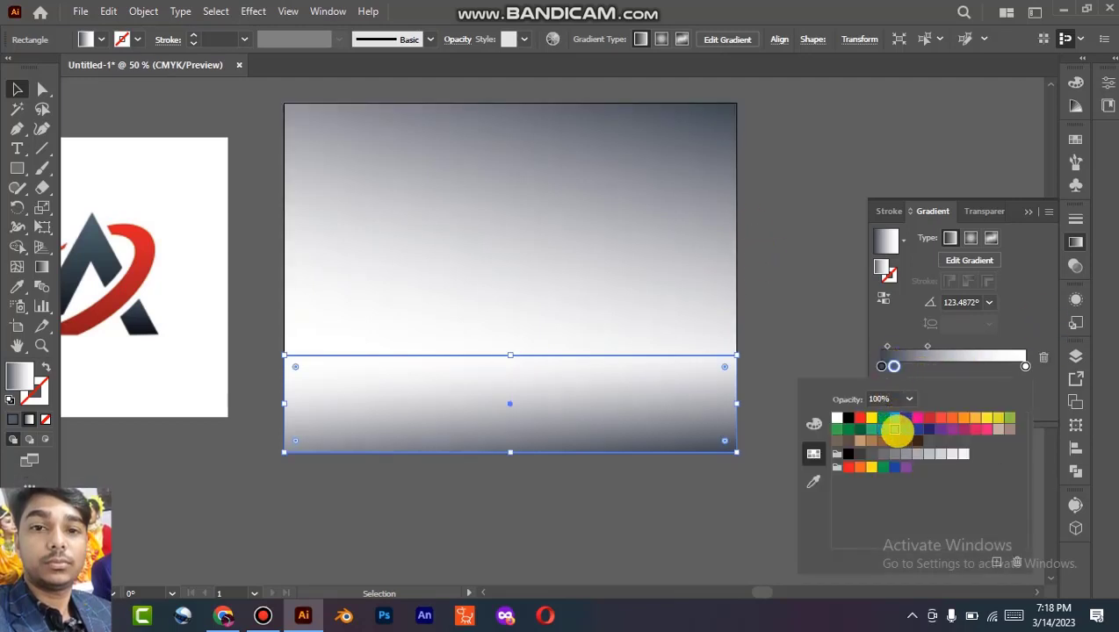
left_click(1042, 357)
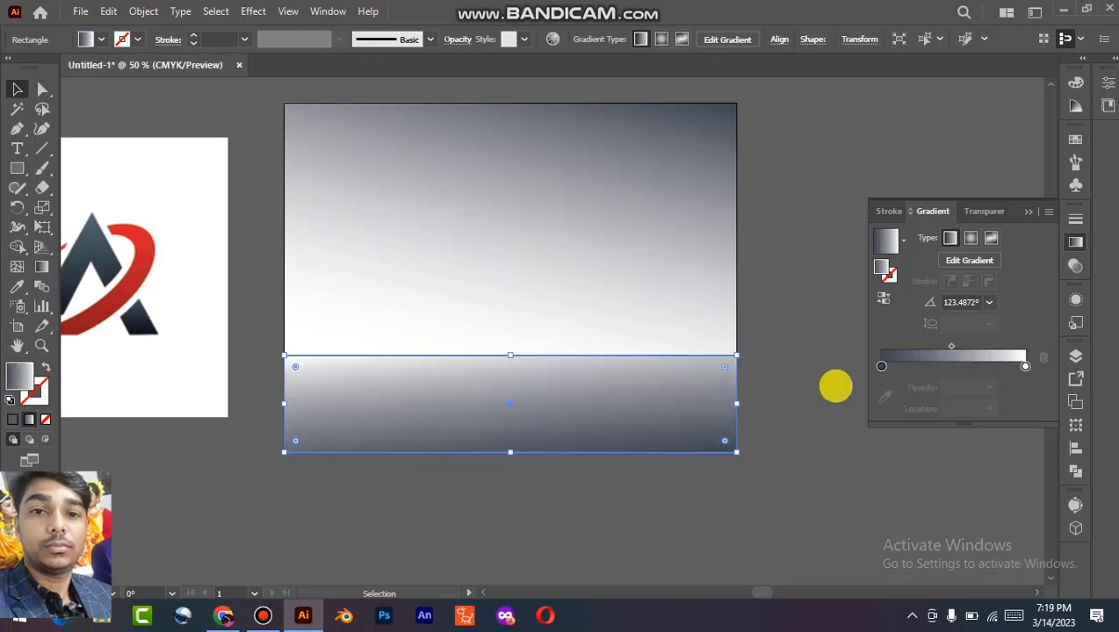
key("ctrl+z")
Send both gradient background rectangles behind the logo and deselect them
left_click_drag(818, 273, 716, 387)
key("ctrl+[")
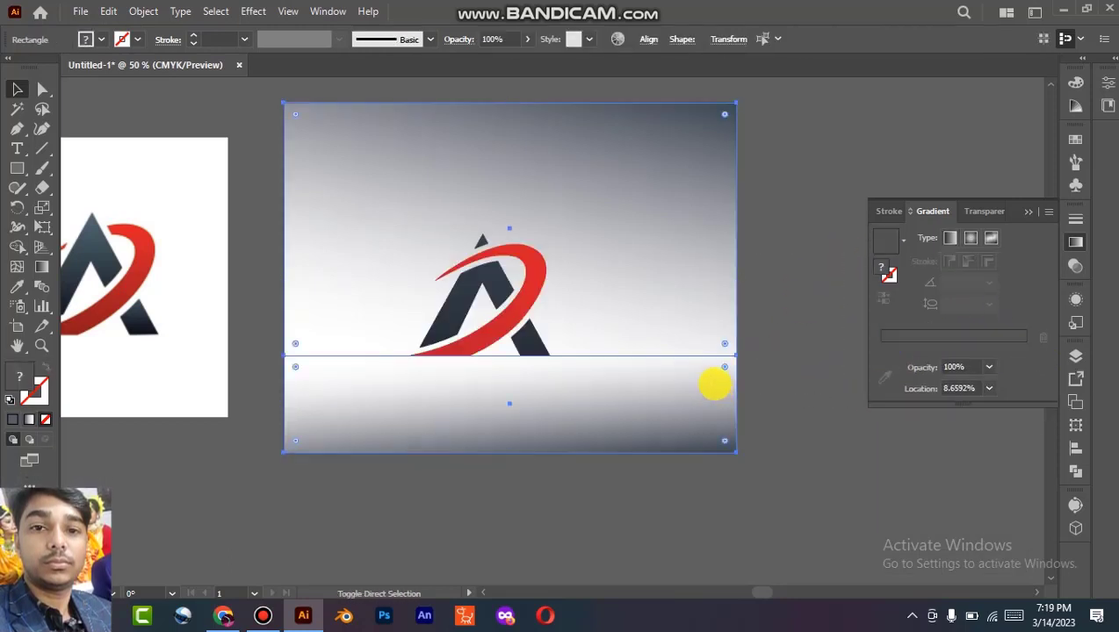
left_click(744, 335)
left_click_drag(779, 317, 707, 384)
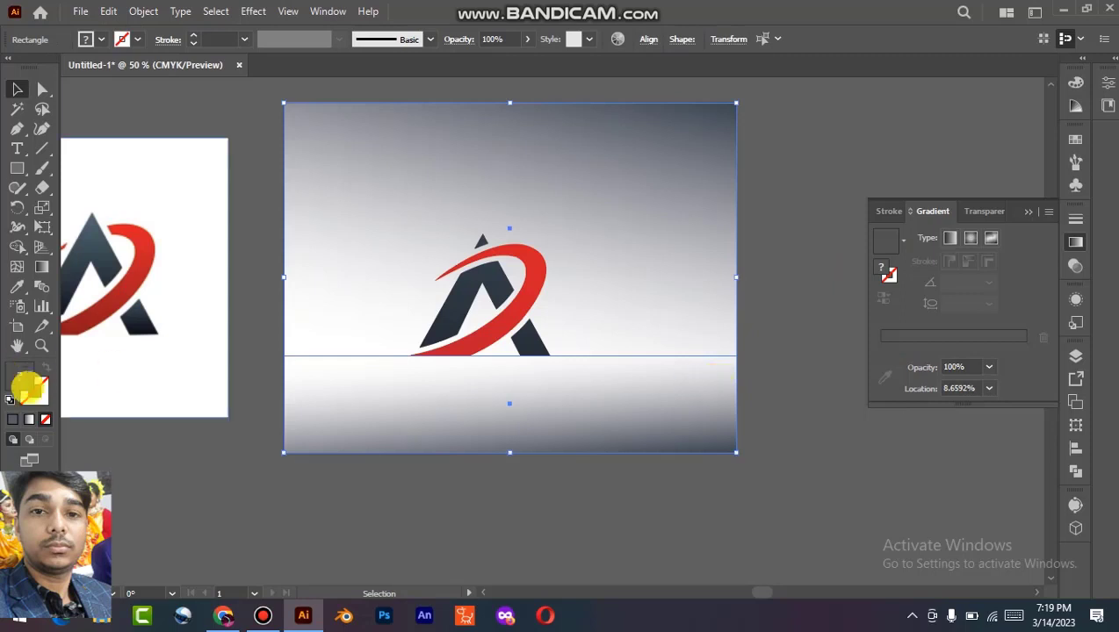
left_click(136, 392)
key("ctrl+1")
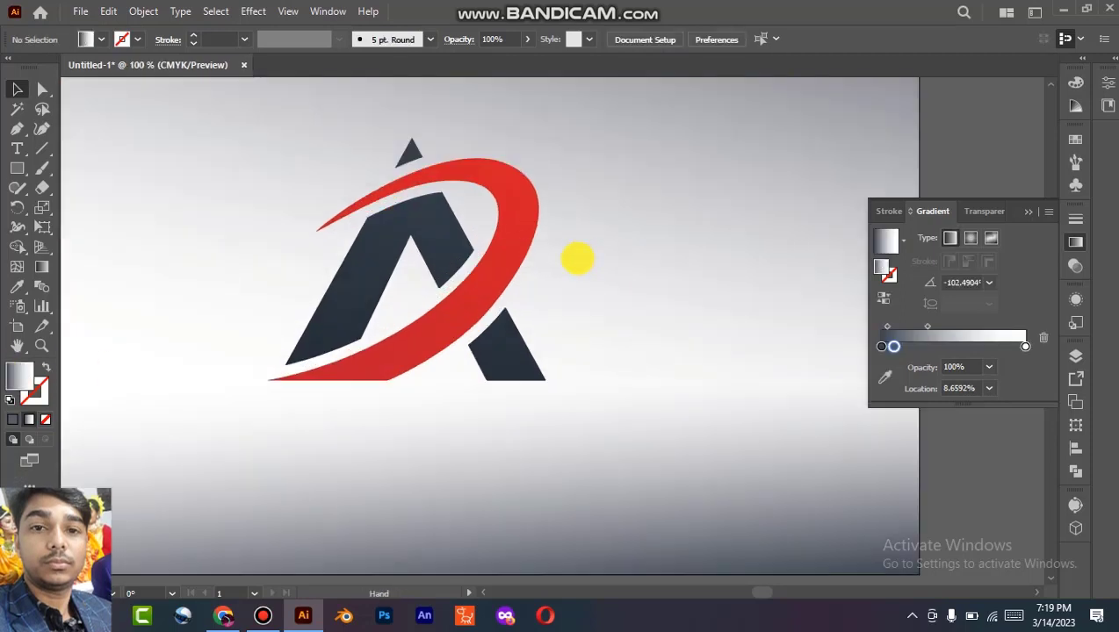
left_click_drag(577, 255, 601, 318)
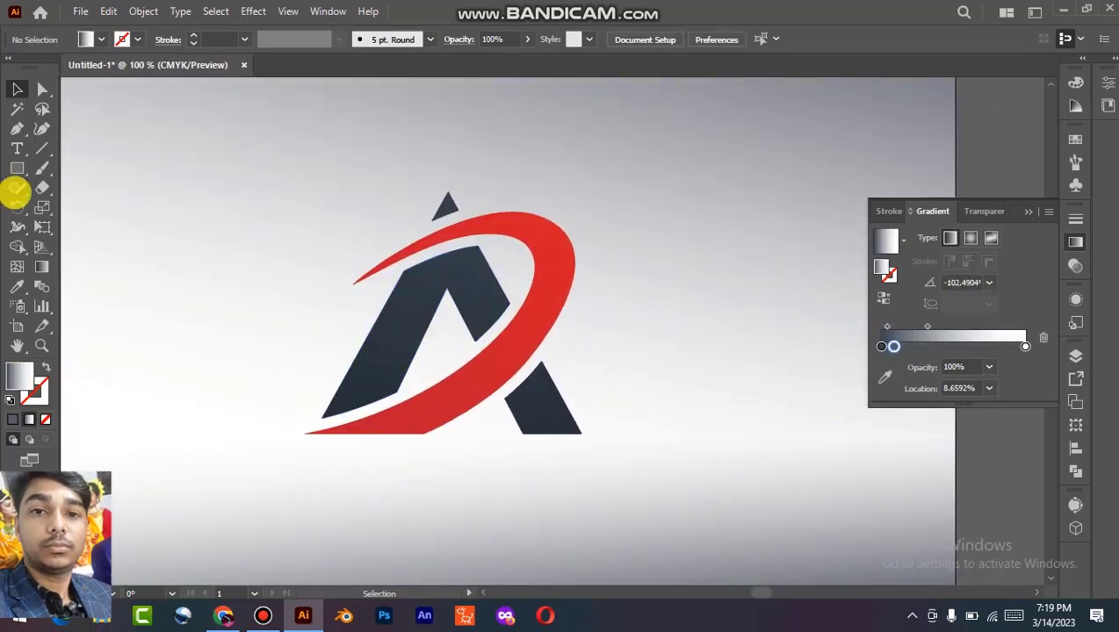
left_click(16, 168)
mouse_move(17, 167)
left_mouse_down()
mouse_move(75, 217)
mouse_move(18, 166)
left_mouse_up()
left_click(18, 86)
left_click_drag(649, 158, 282, 450)
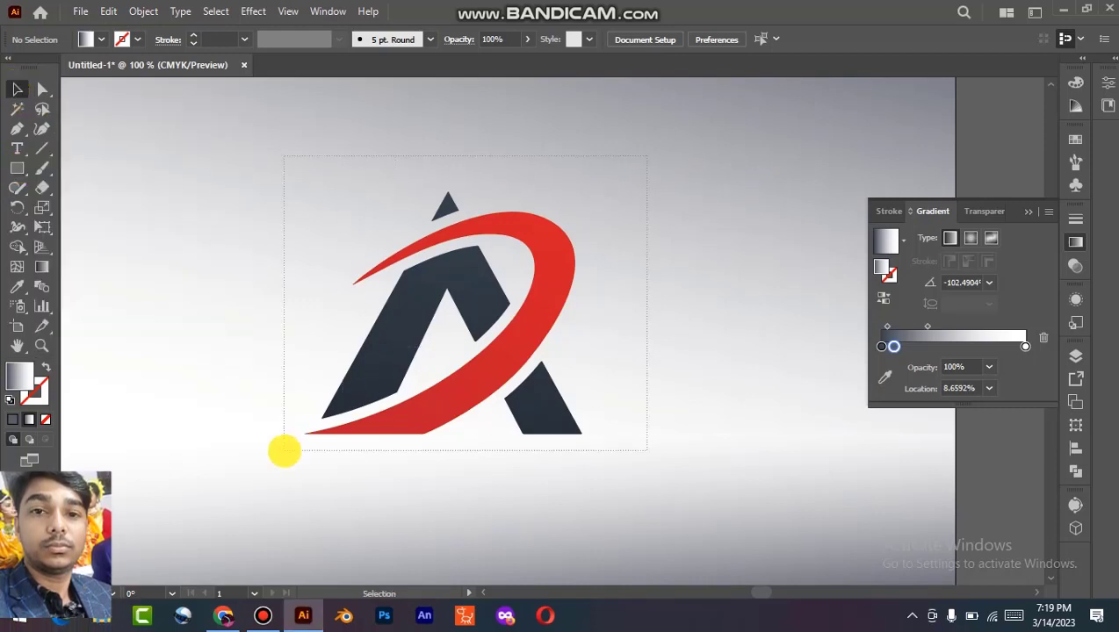
left_click_drag(376, 356, 376, 370)
left_click_drag(451, 210, 392, 546)
key("ctrl+z")
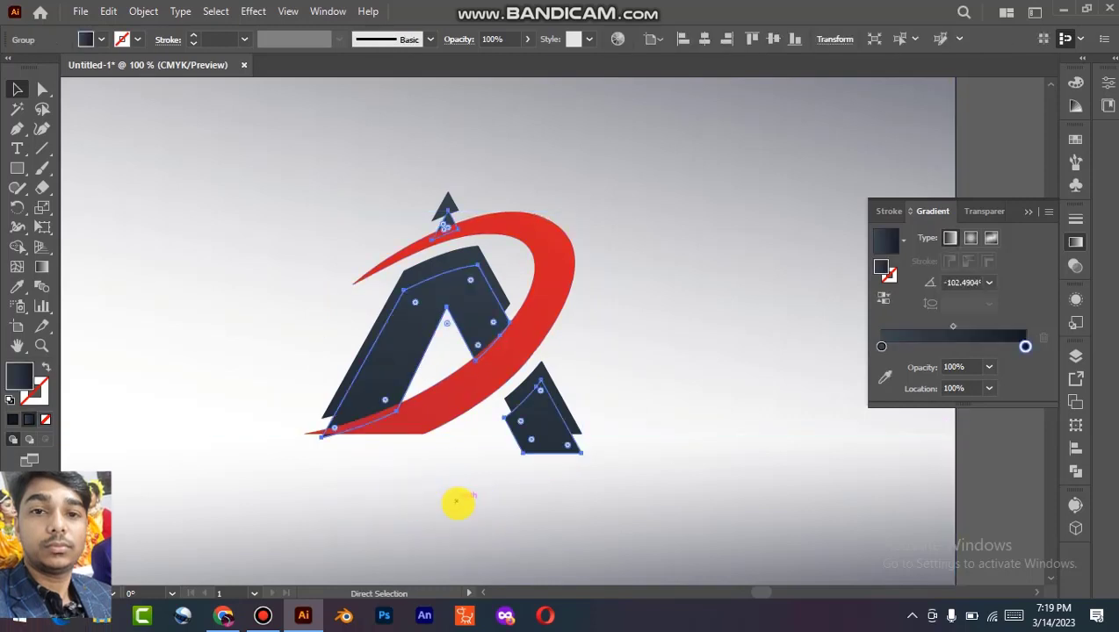
key("ctrl+z")
left_click(692, 276)
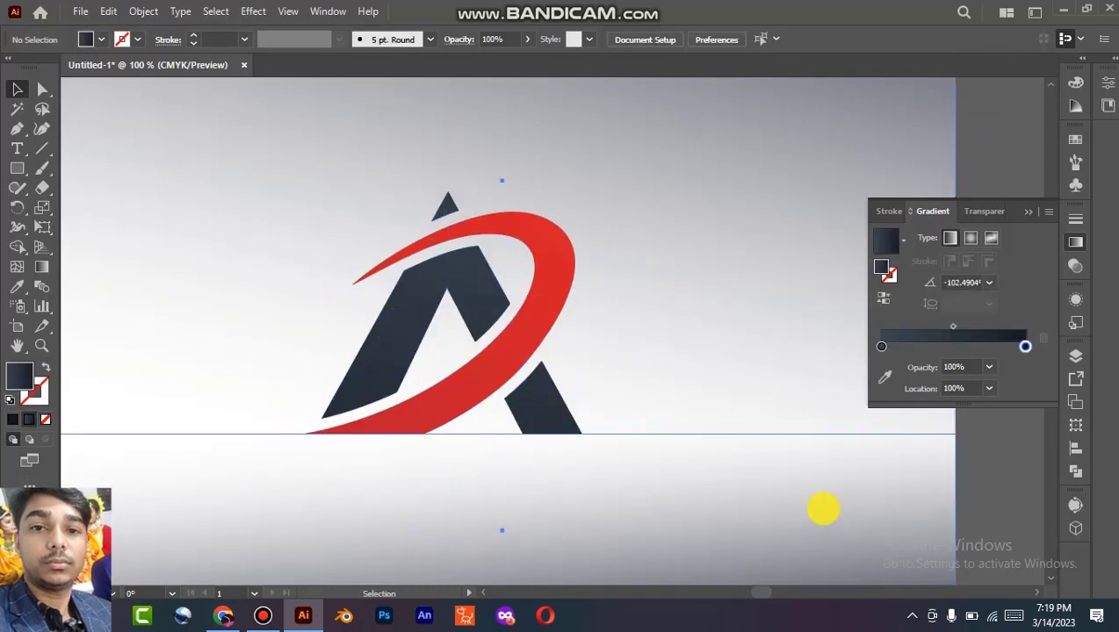
Create a vertically flipped, flattened copy of the whole logo just below its base as a reflection
left_click_drag(229, 469, 425, 430)
key("ctrl+z")
left_click_drag(452, 191, 418, 498)
Try to fade the reflection's shapes by setting their gradient's end stop to 0% opacity
left_click(42, 89)
left_click(554, 487)
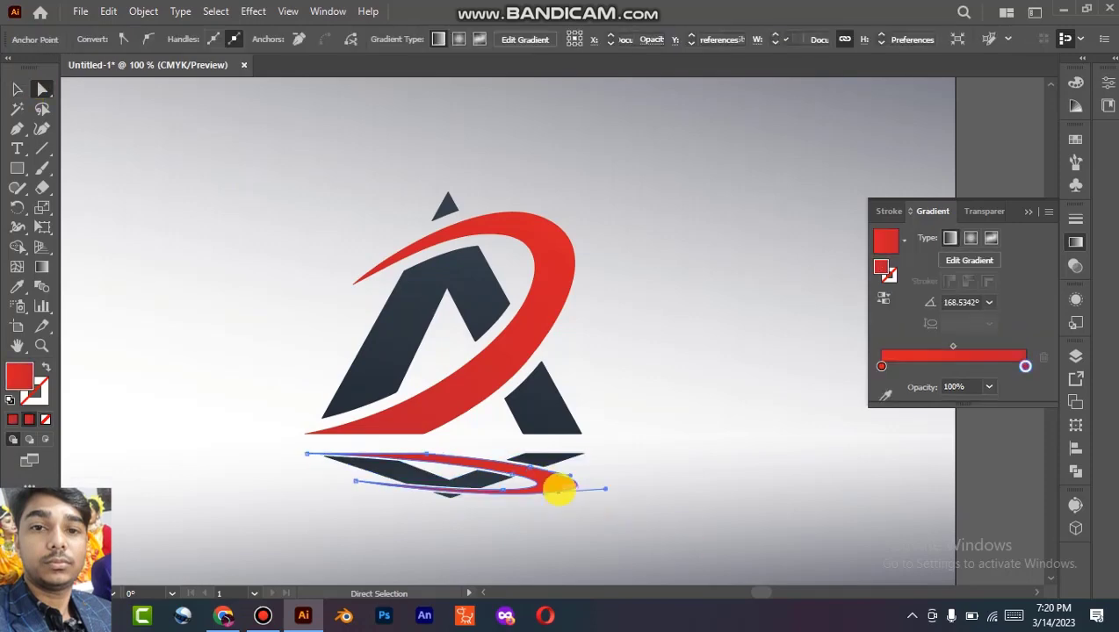
double_click(516, 479)
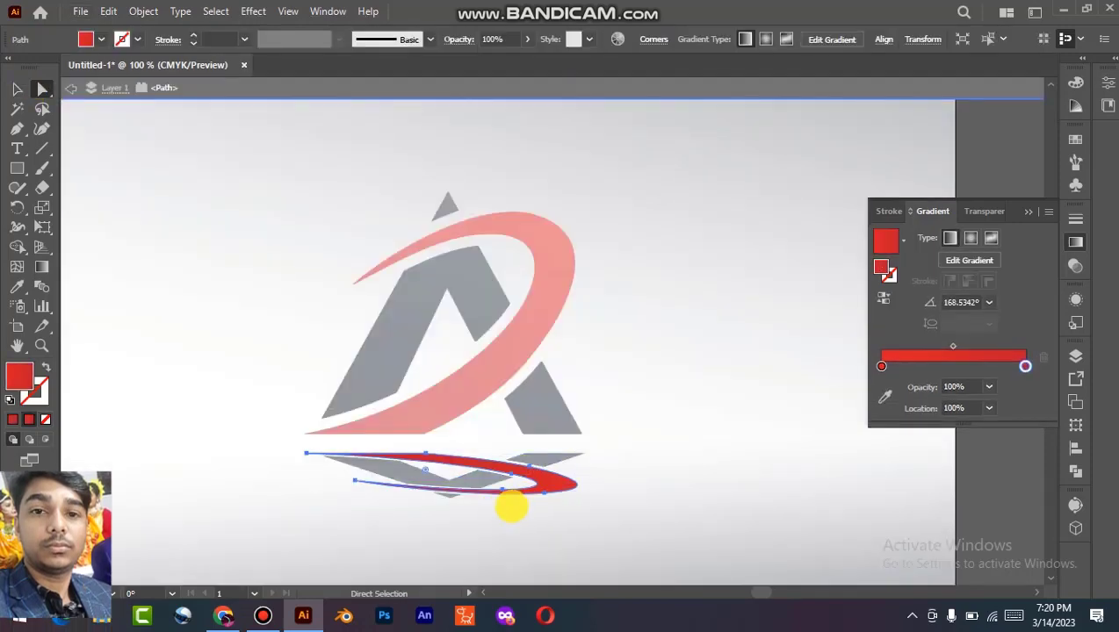
left_click(594, 524)
left_click(687, 91)
left_click_drag(595, 443, 327, 509)
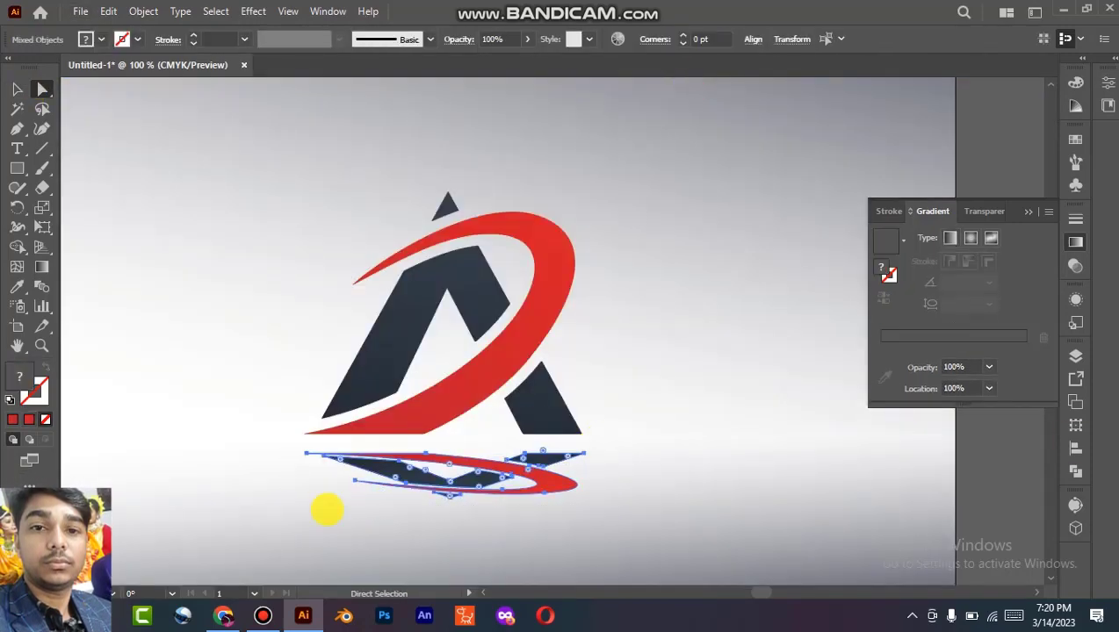
left_click(991, 369)
left_click(989, 367)
left_click(989, 383)
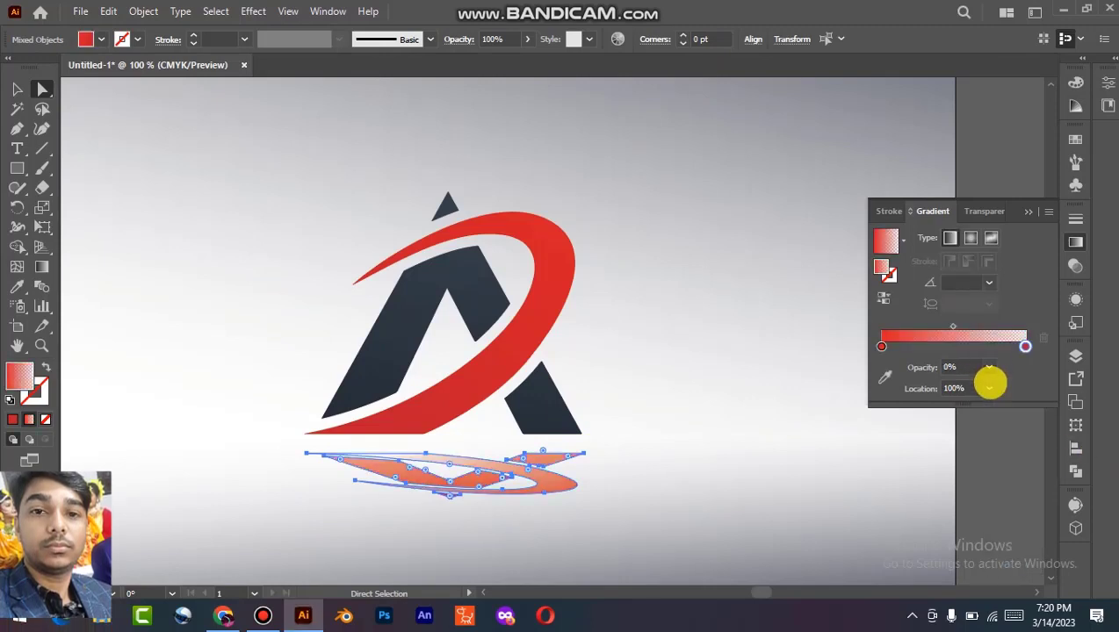
key("ctrl+z")
Fill all shapes of the flipped logo copy with solid black
left_click_drag(615, 449, 246, 509)
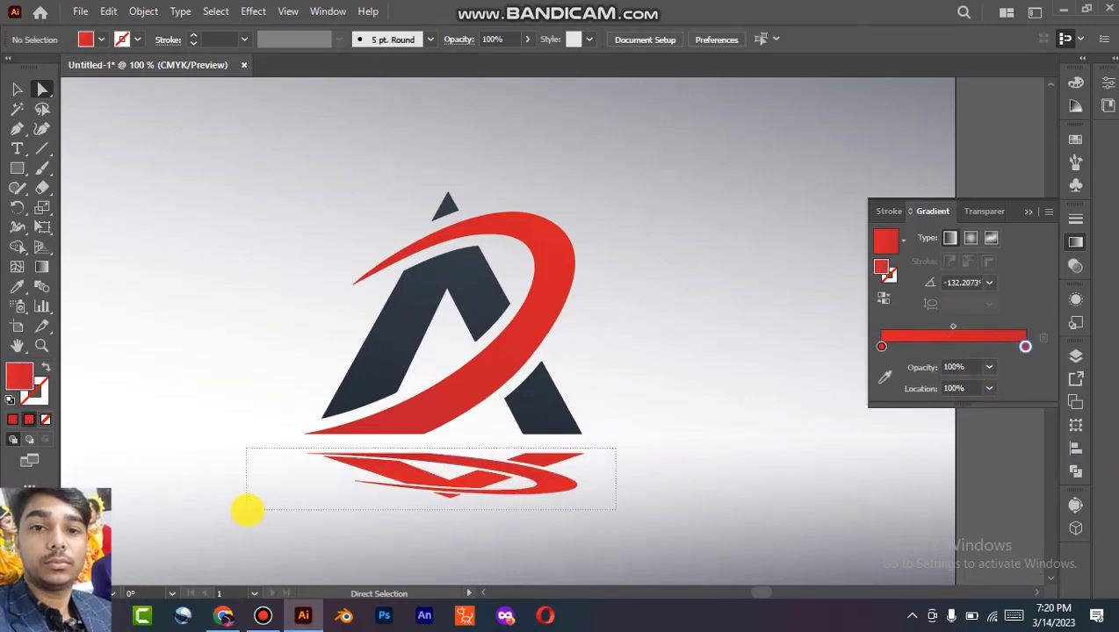
left_click_drag(598, 449, 334, 505)
left_click(1075, 138)
left_click(905, 183)
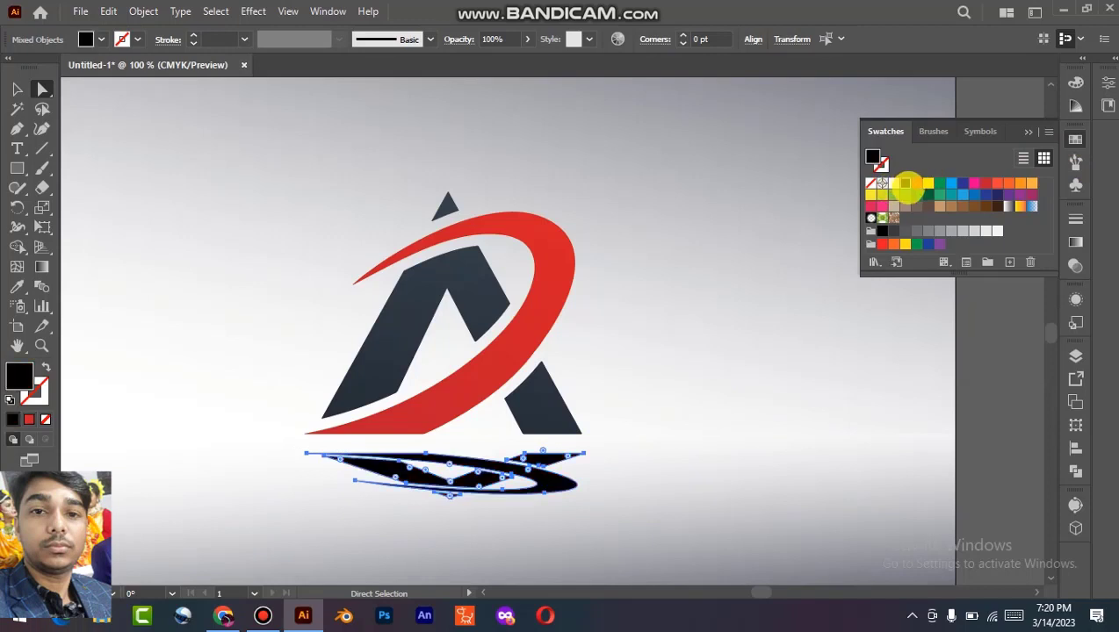
Lower the black reflection's opacity to 7% and deselect it
left_click(1076, 219)
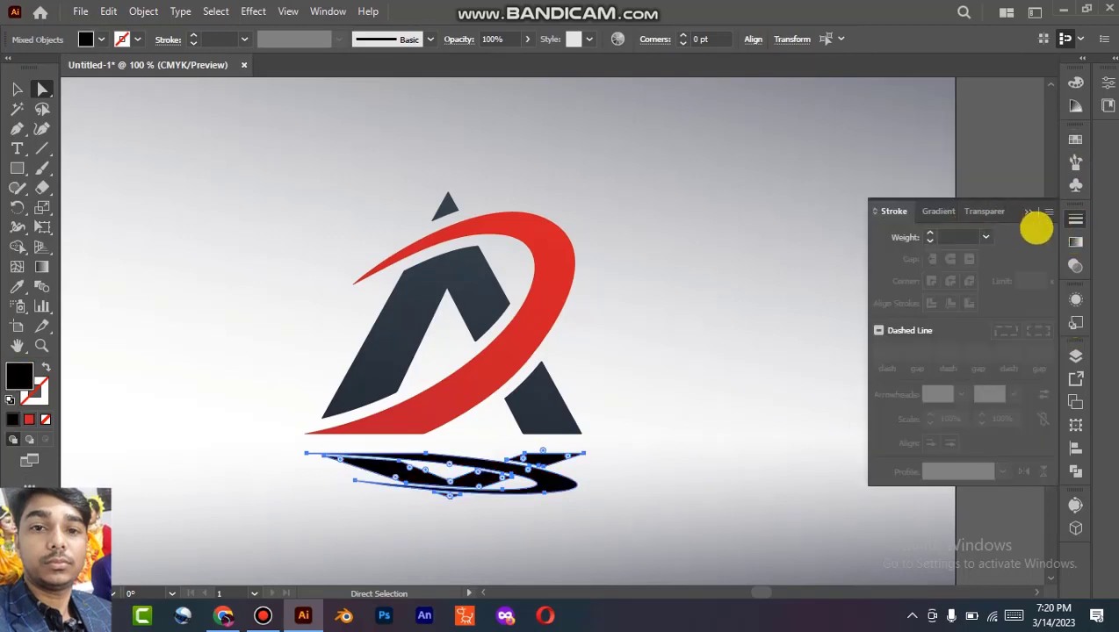
left_click(1076, 244)
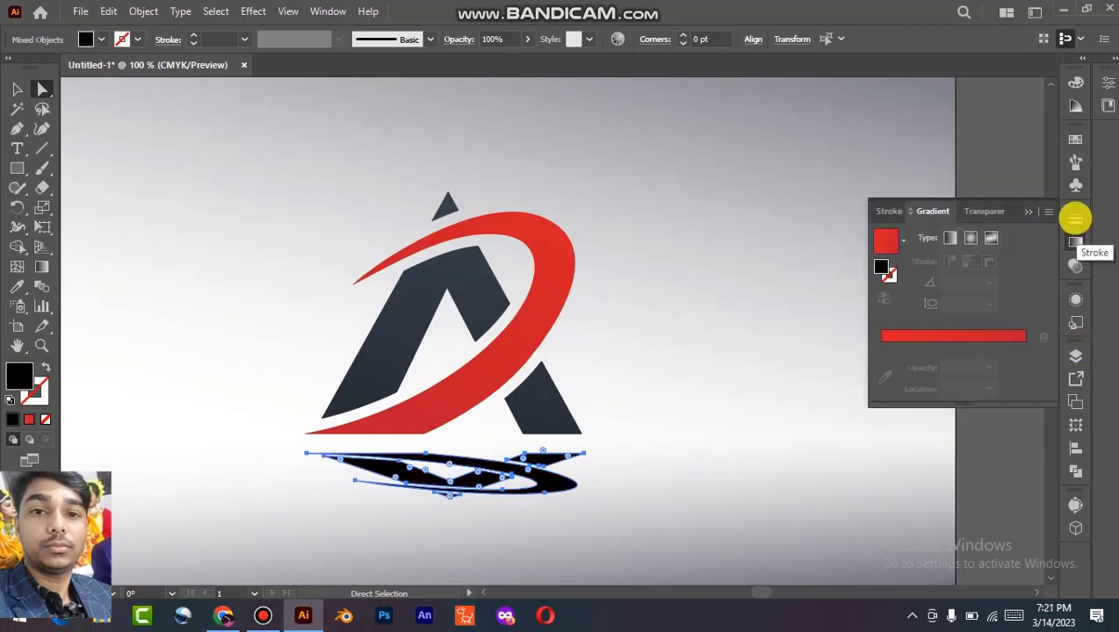
left_click(1074, 231)
left_click(935, 212)
left_click(885, 212)
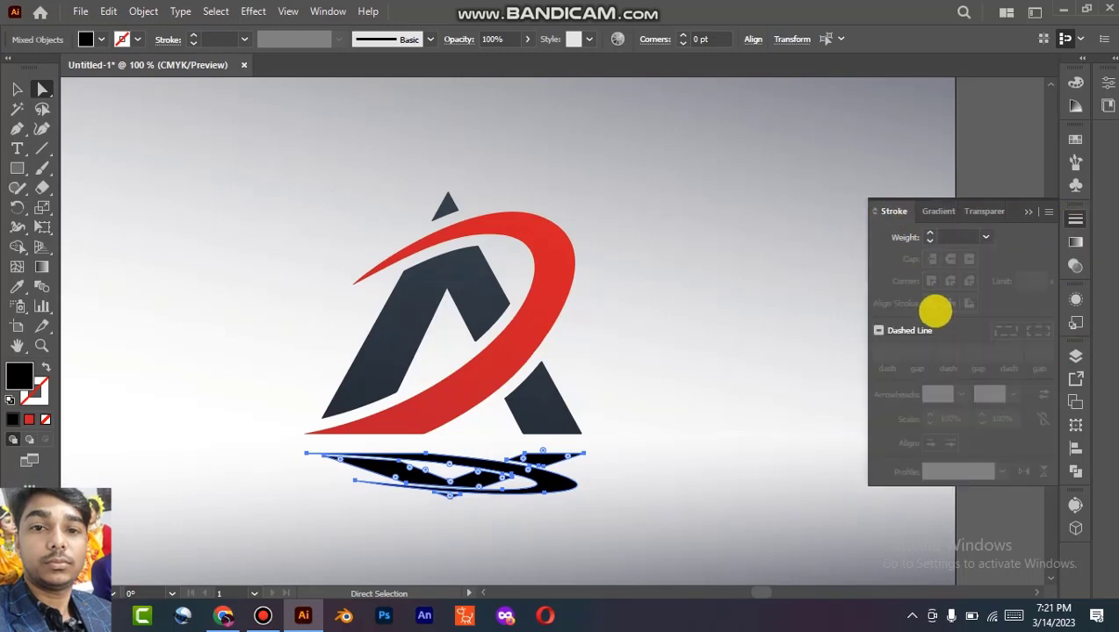
left_click(979, 211)
left_click_drag(1034, 237, 971, 260)
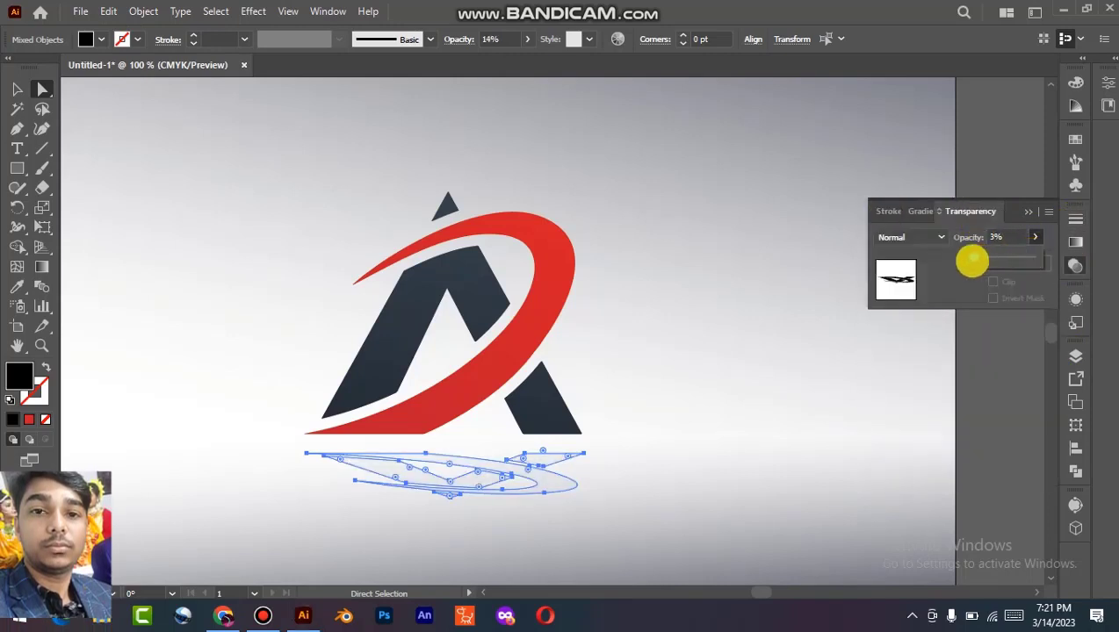
left_click(786, 334)
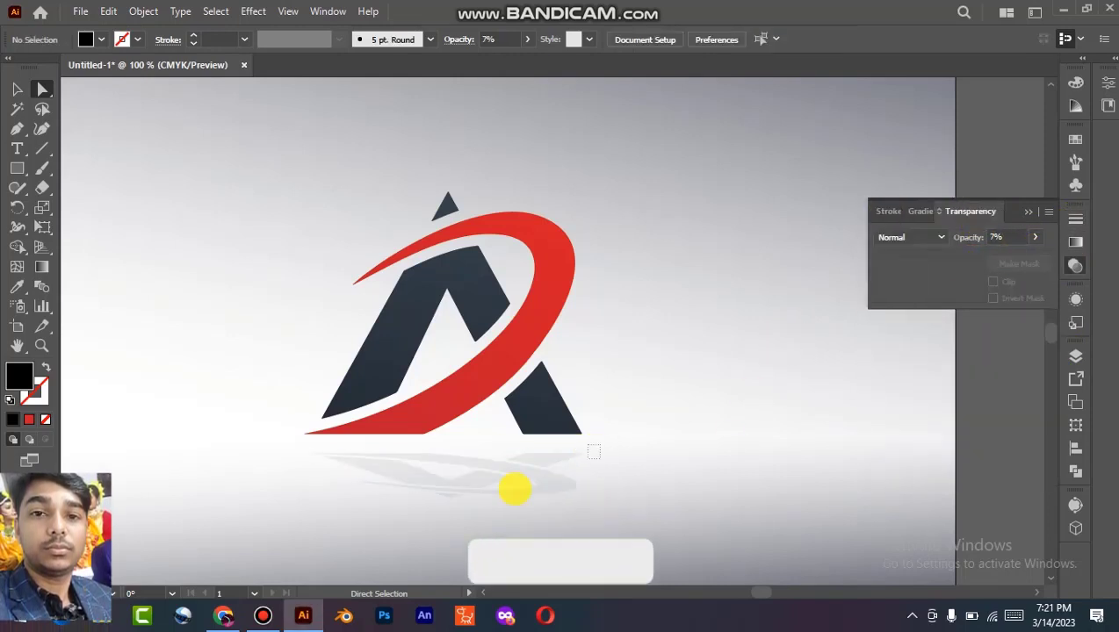
Move the reflection up until it meets the logo's base and set its opacity to 6%
left_click(420, 490)
left_click_drag(423, 471, 422, 459)
left_click(673, 442)
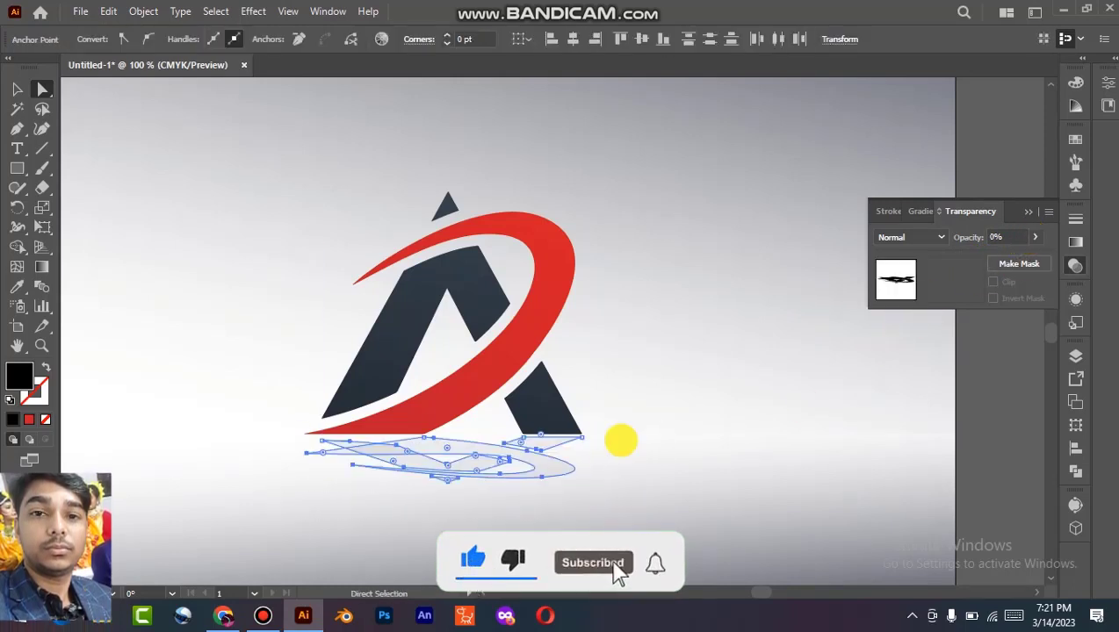
left_click(1034, 237)
left_click_drag(973, 255, 974, 257)
left_click(838, 322)
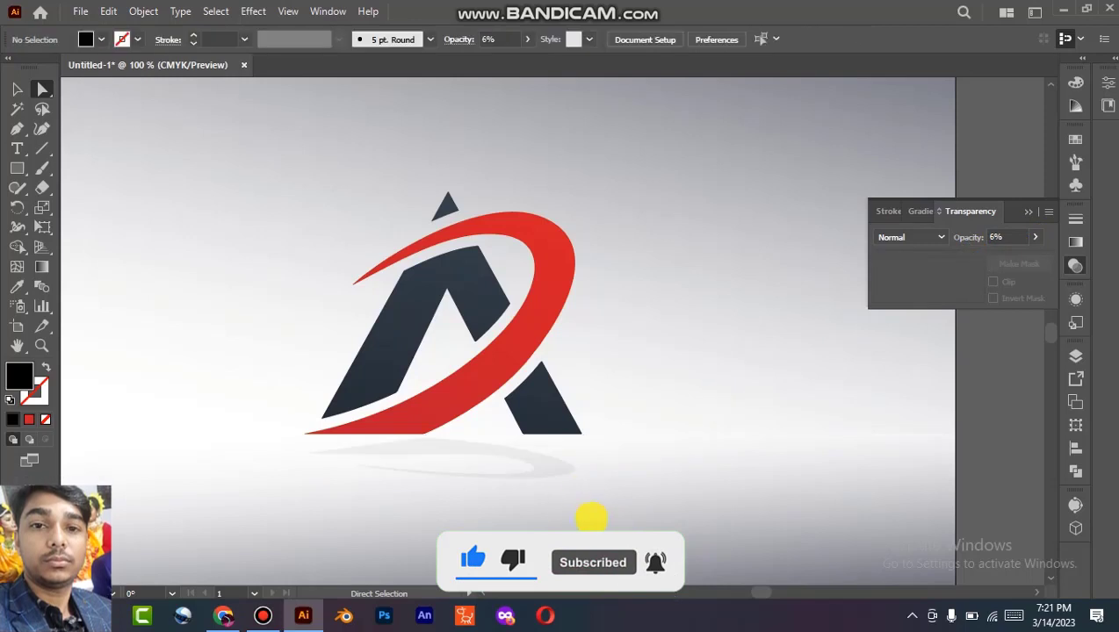
Try a stronger reflection by setting its shapes' opacity to 14%, checking the letter parts on their own
left_click_drag(607, 447, 277, 542)
left_click(1032, 236)
left_click_drag(975, 256, 980, 256)
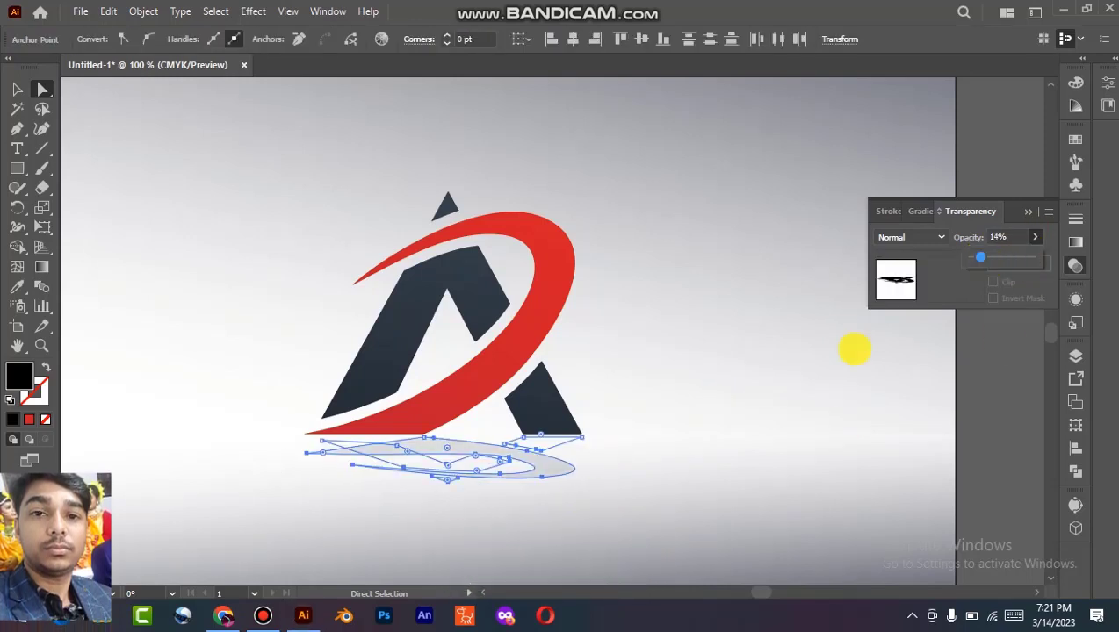
left_click(854, 350)
left_click(460, 463)
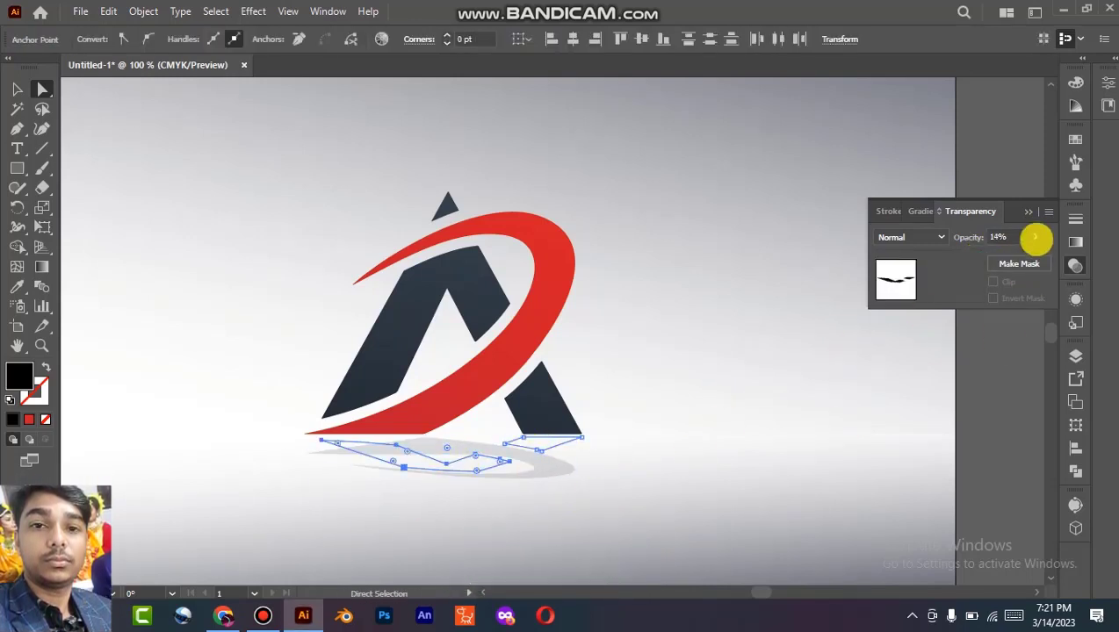
left_click(819, 400)
Undo the last opacity changes to the reflection and deselect everything
key("ctrl+z")
left_click(668, 479)
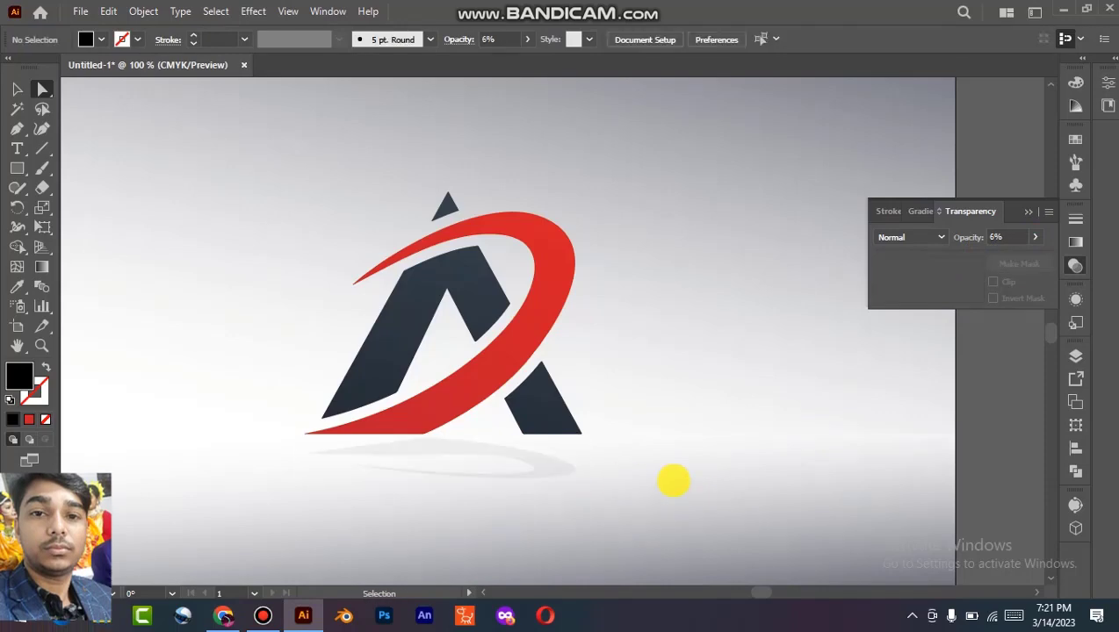
key("ctrl+z")
left_click(678, 479)
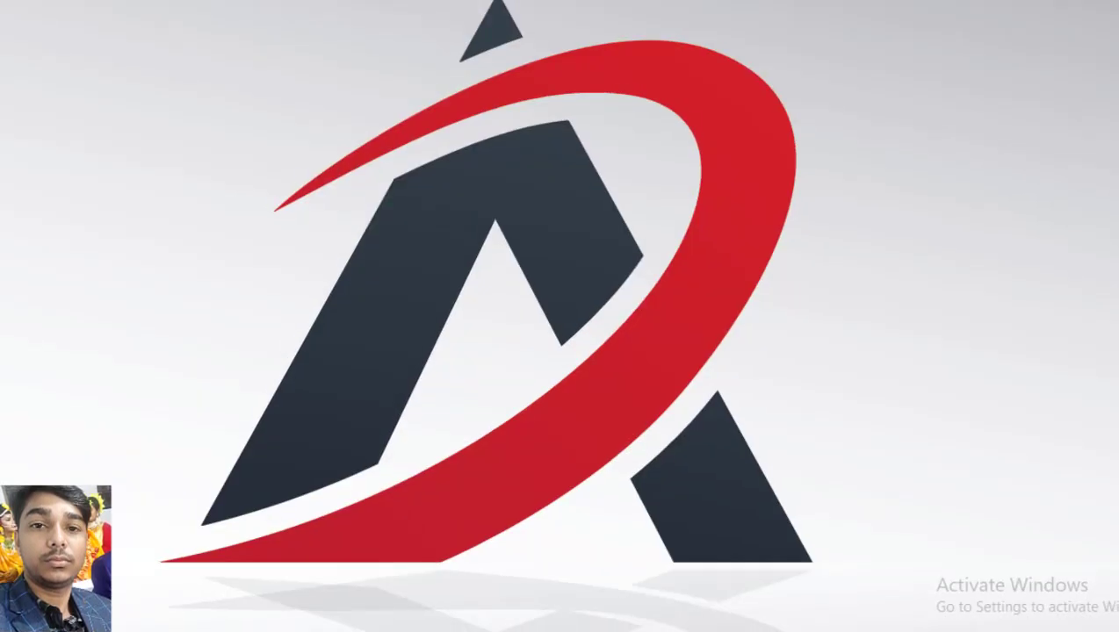